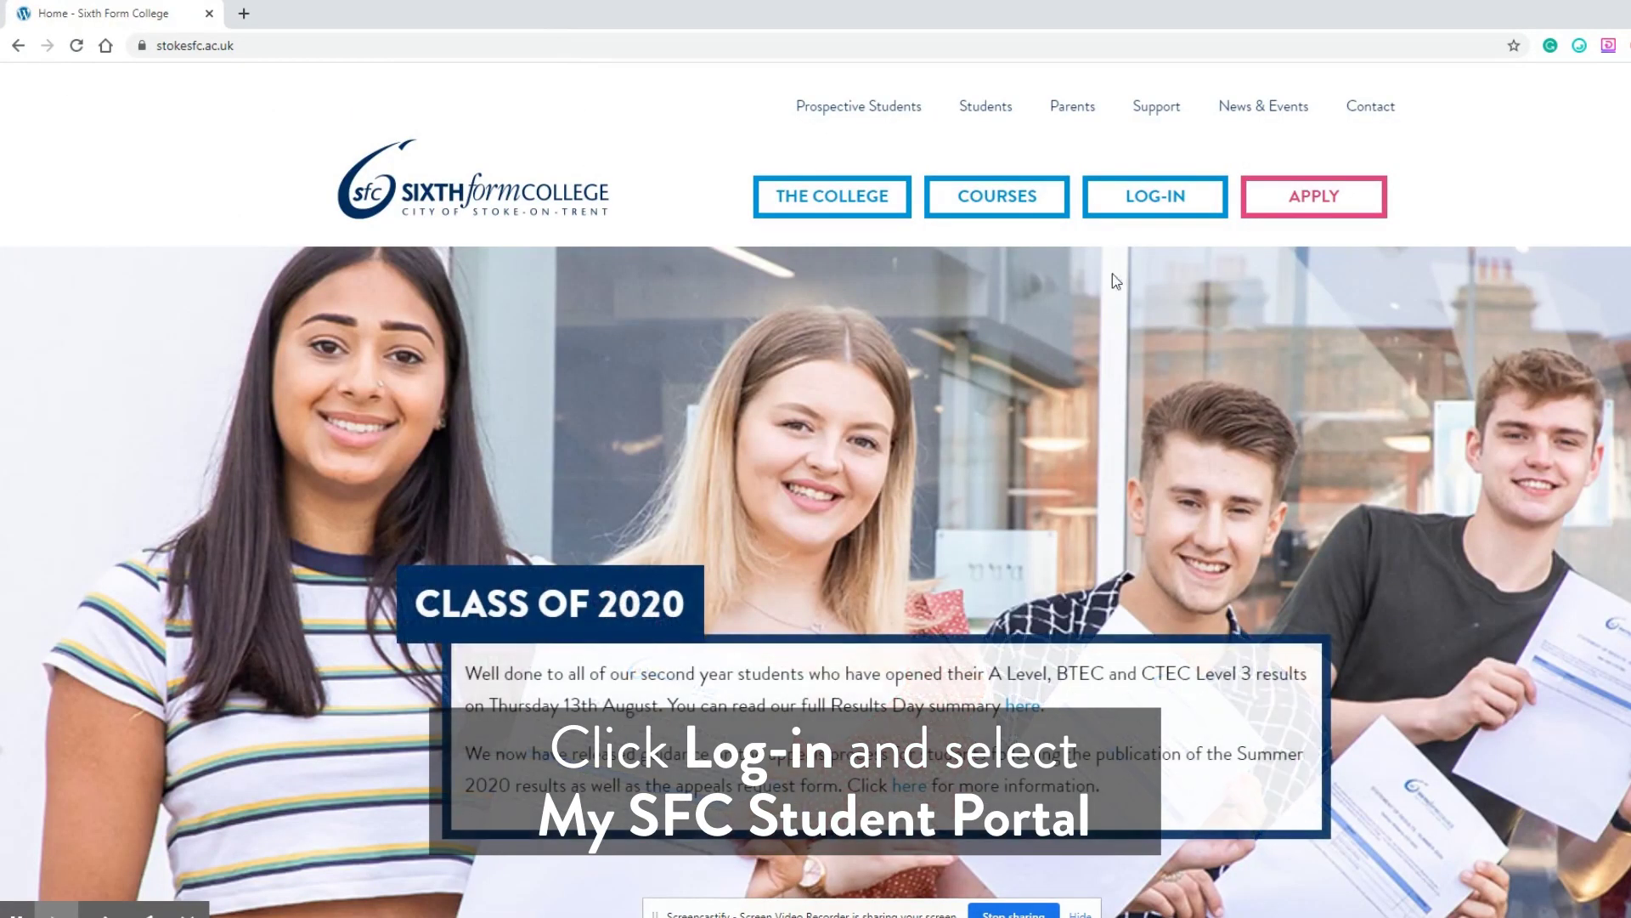
Step: Open My SFC Student Portal from the college homepage's LOG-IN menu in a new tab
{"action": "mouse_move", "coordinate": [1160, 204]}
{"action": "left_click", "coordinate": [1159, 253]}
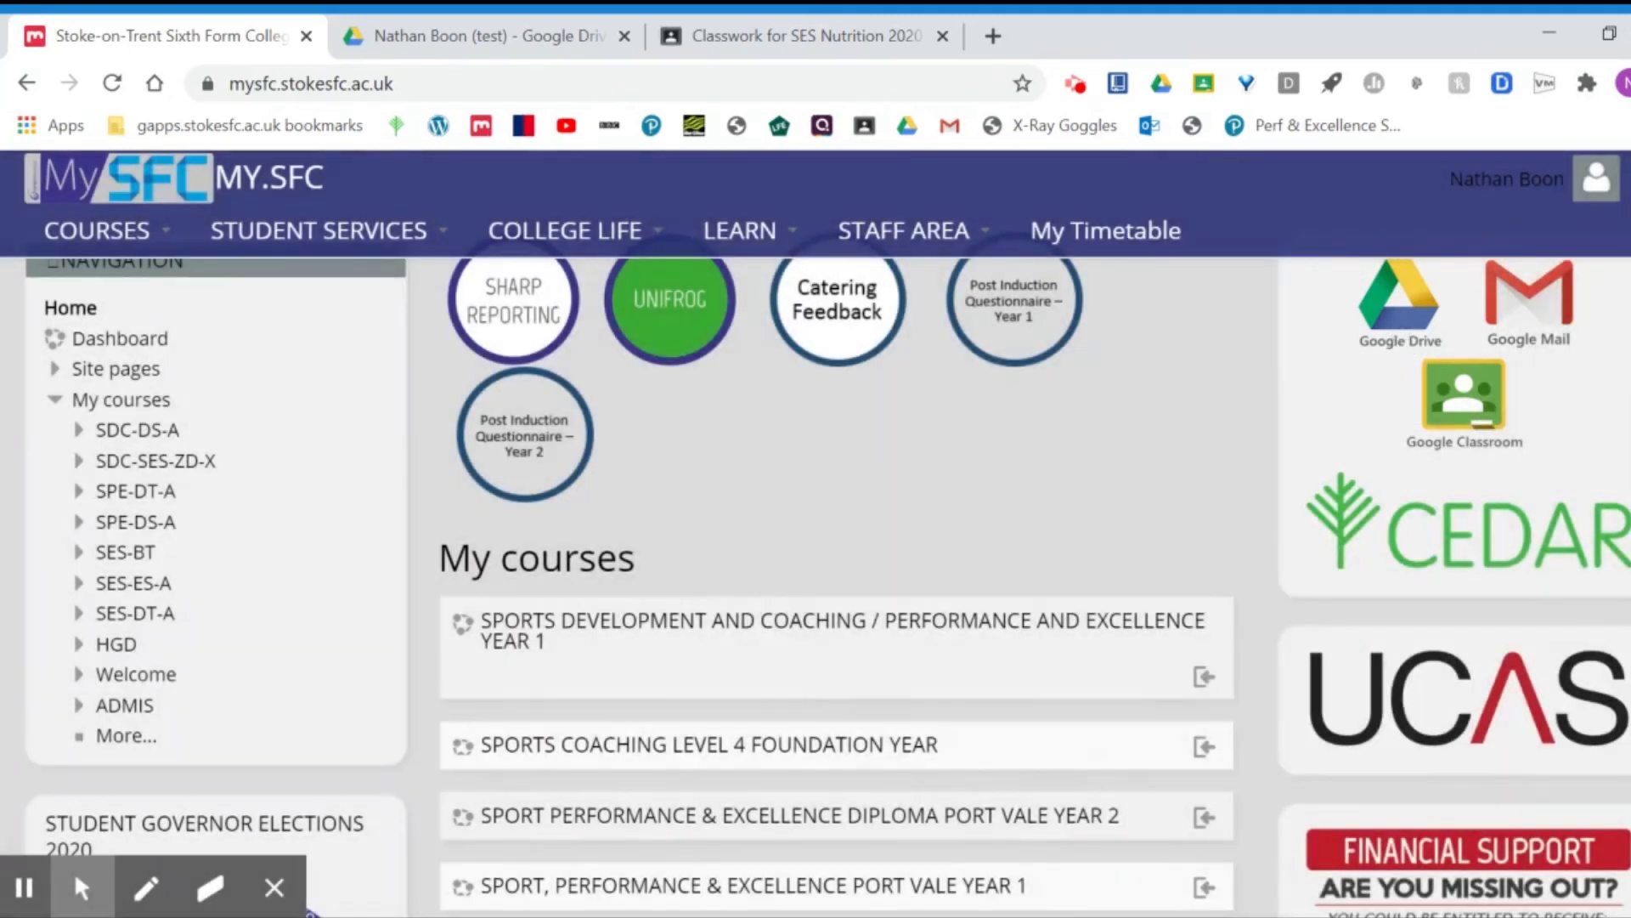
Step: Switch to the Google Drive tab showing the test folder with its Phys Ed subfolder
{"action": "left_click", "coordinate": [466, 33]}
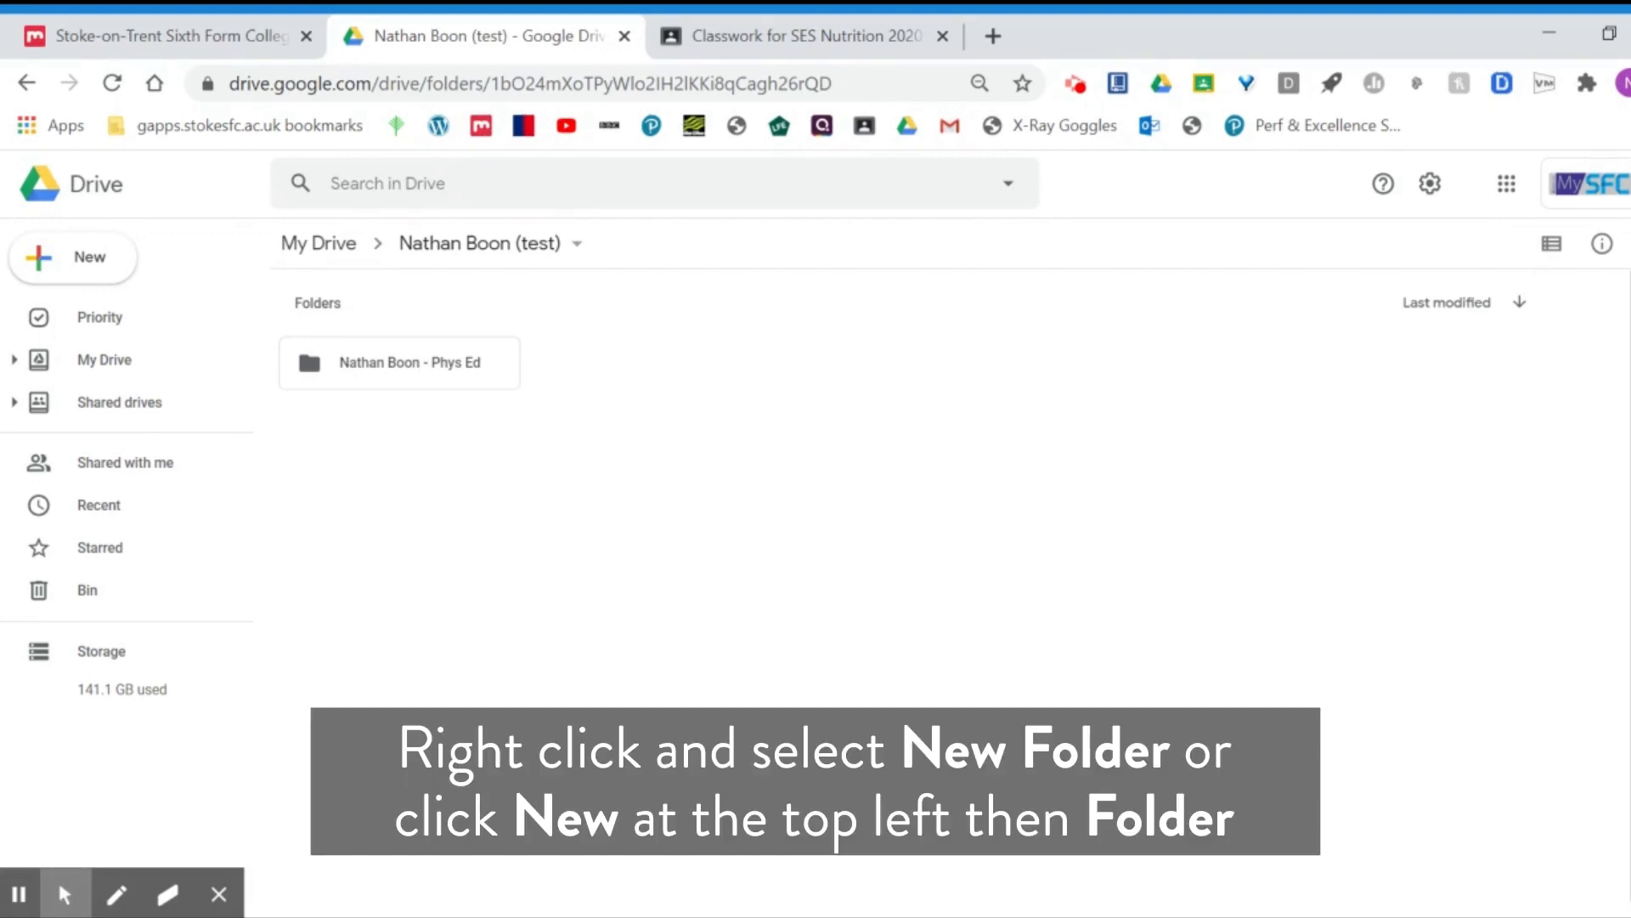
Step: Create a folder named with the student's full name plus ' - Maths' beside Phys Ed
{"action": "right_click", "coordinate": [582, 371]}
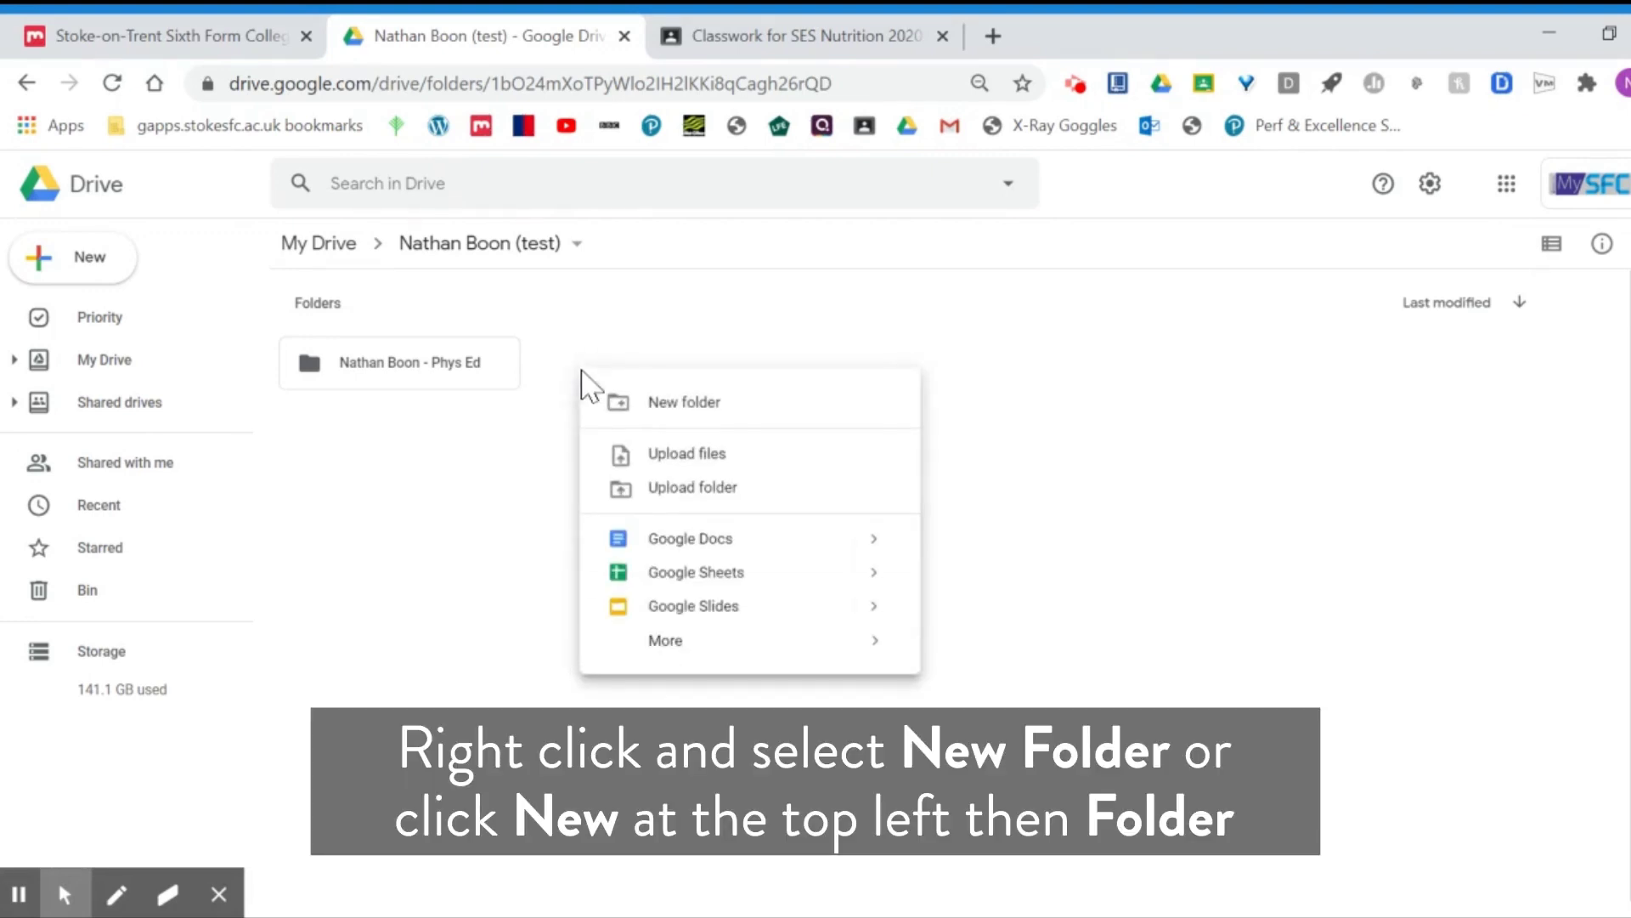
{"action": "left_click", "coordinate": [510, 449]}
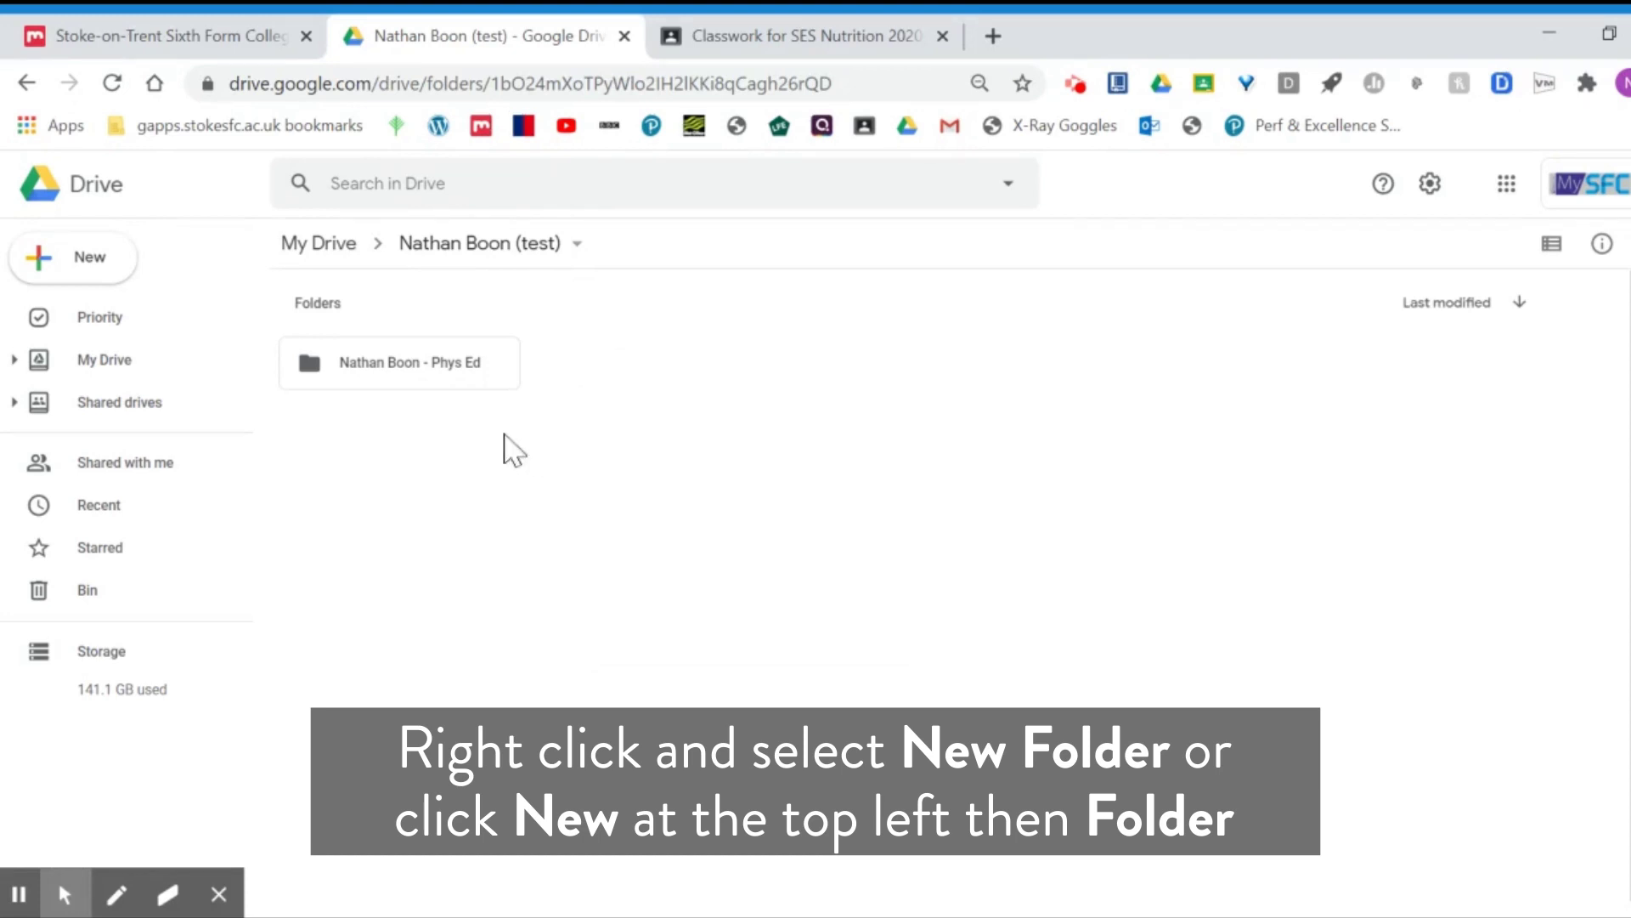
{"action": "left_click", "coordinate": [119, 268]}
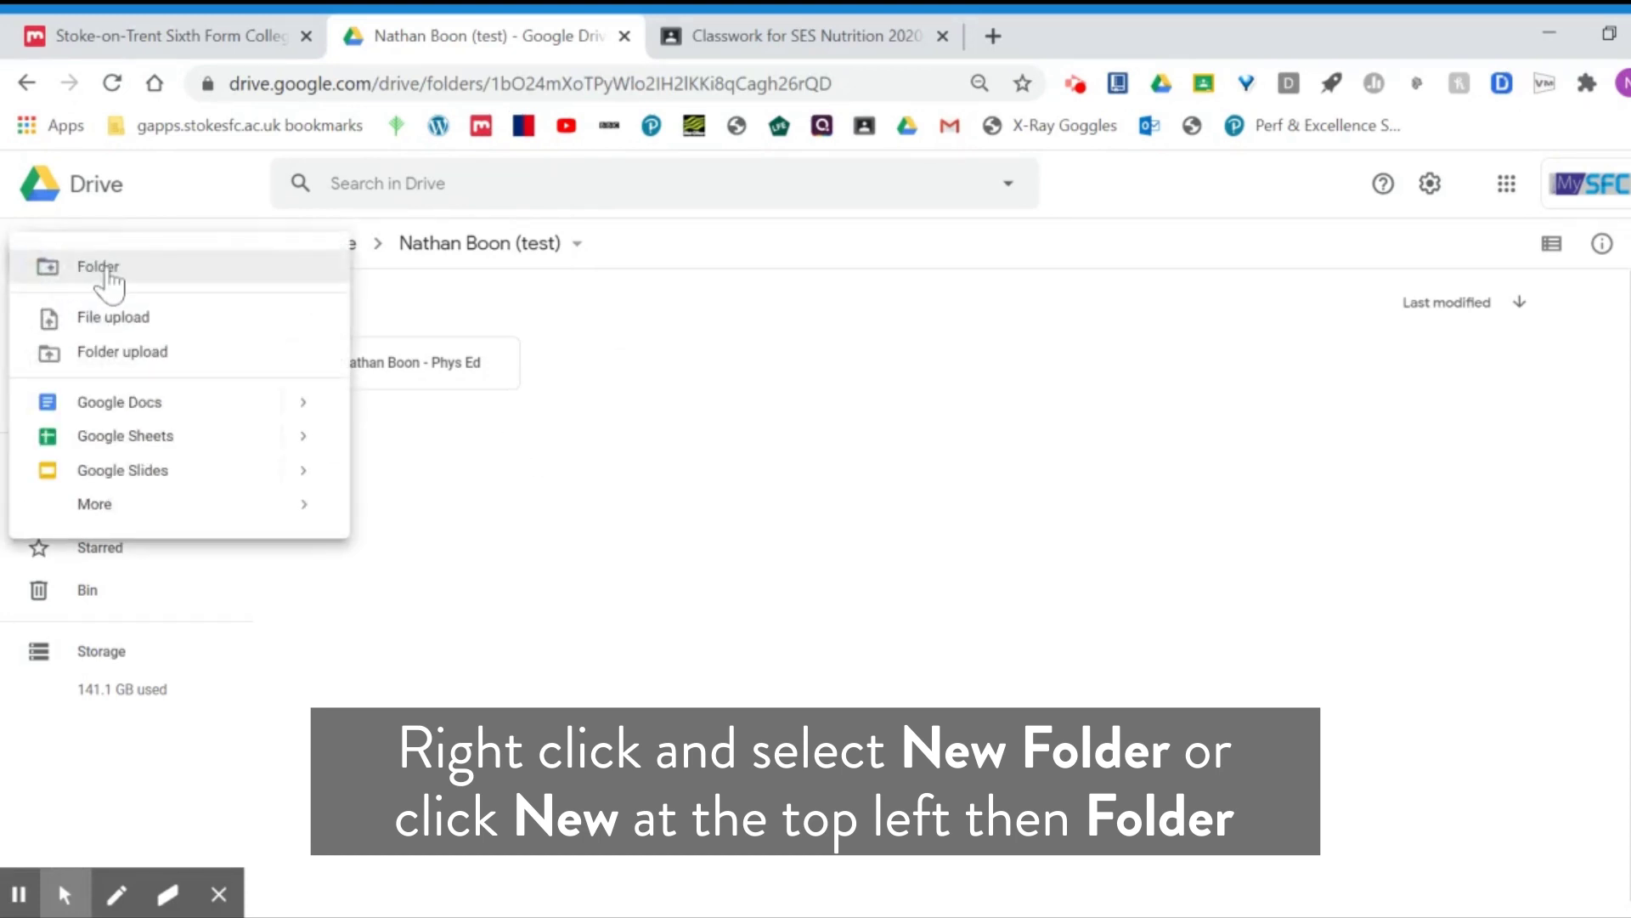
{"action": "left_click", "coordinate": [106, 270]}
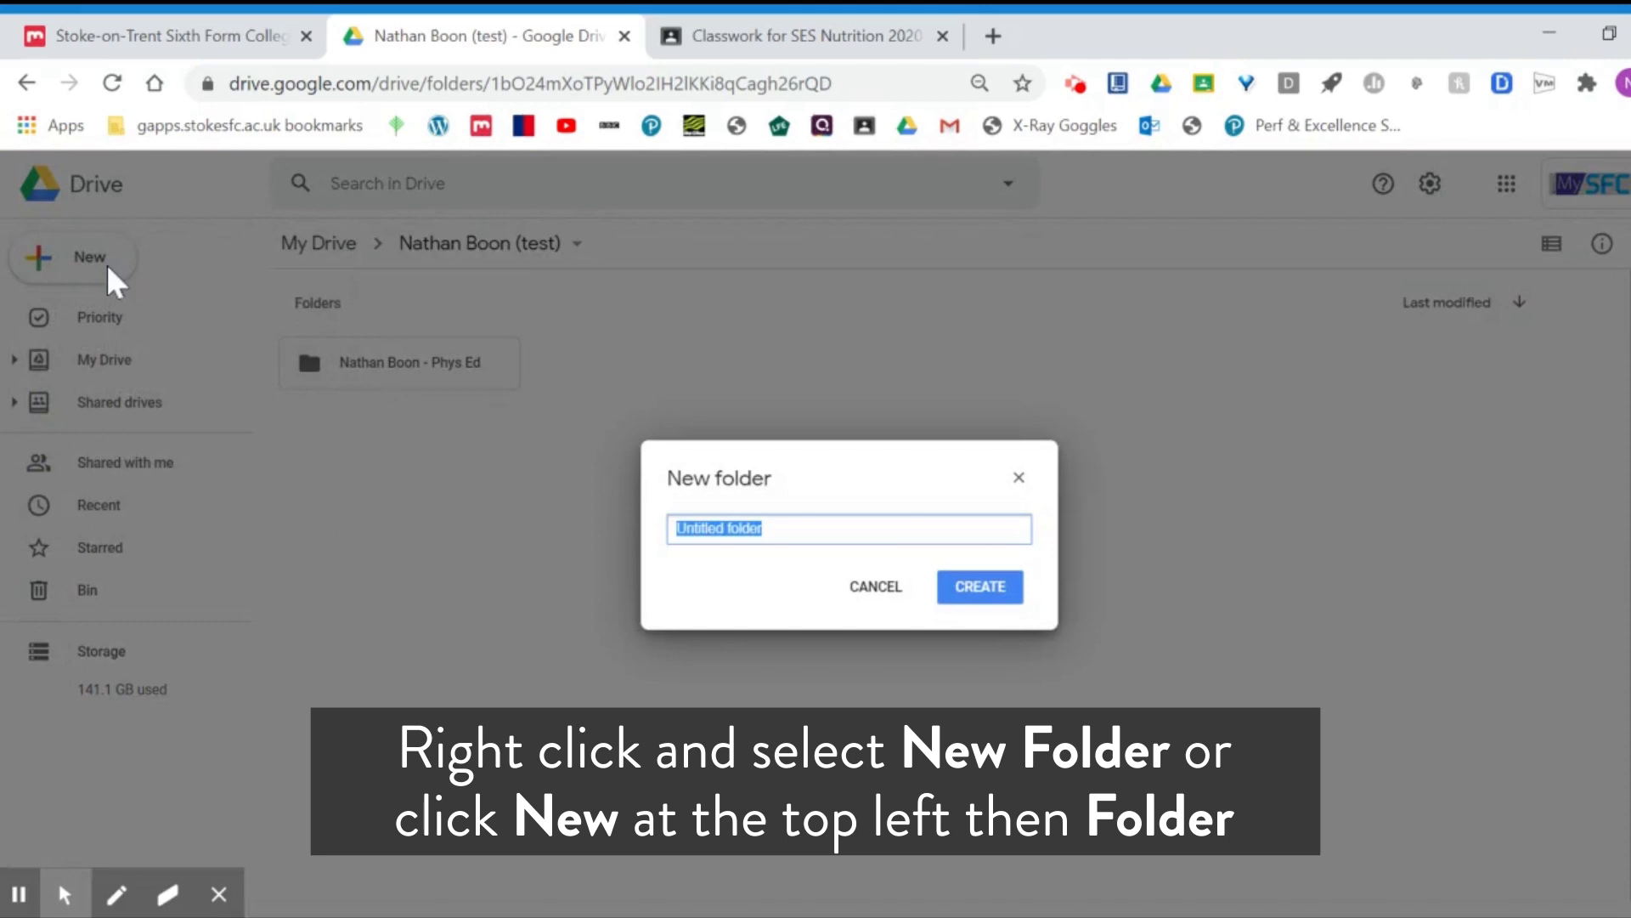
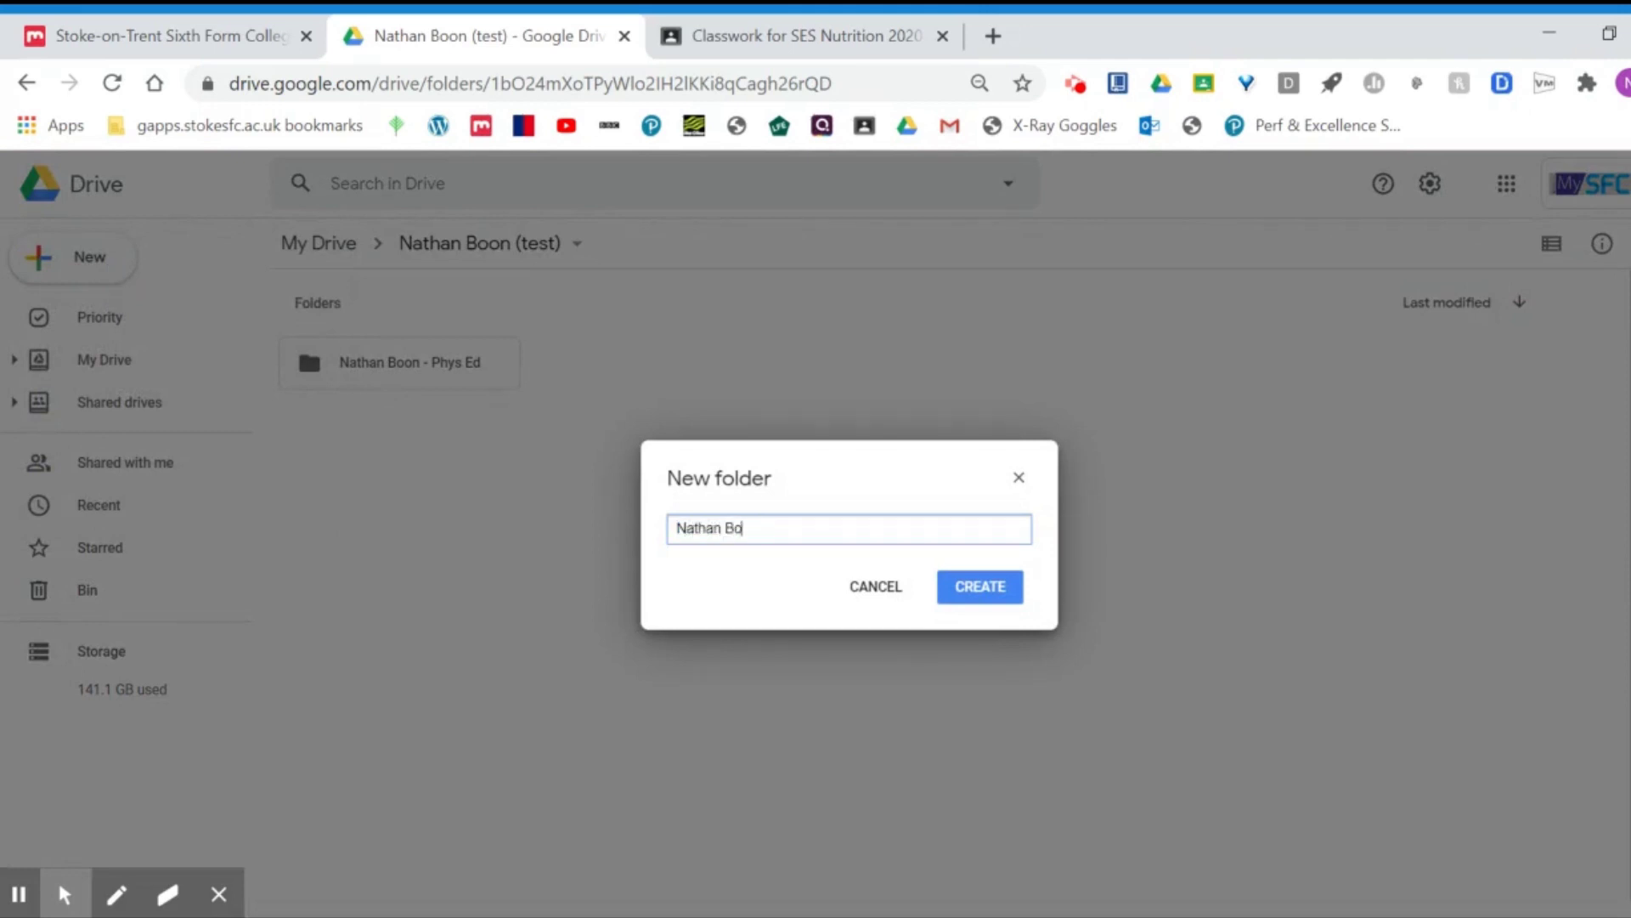
{"action": "left_click", "coordinate": [988, 594]}
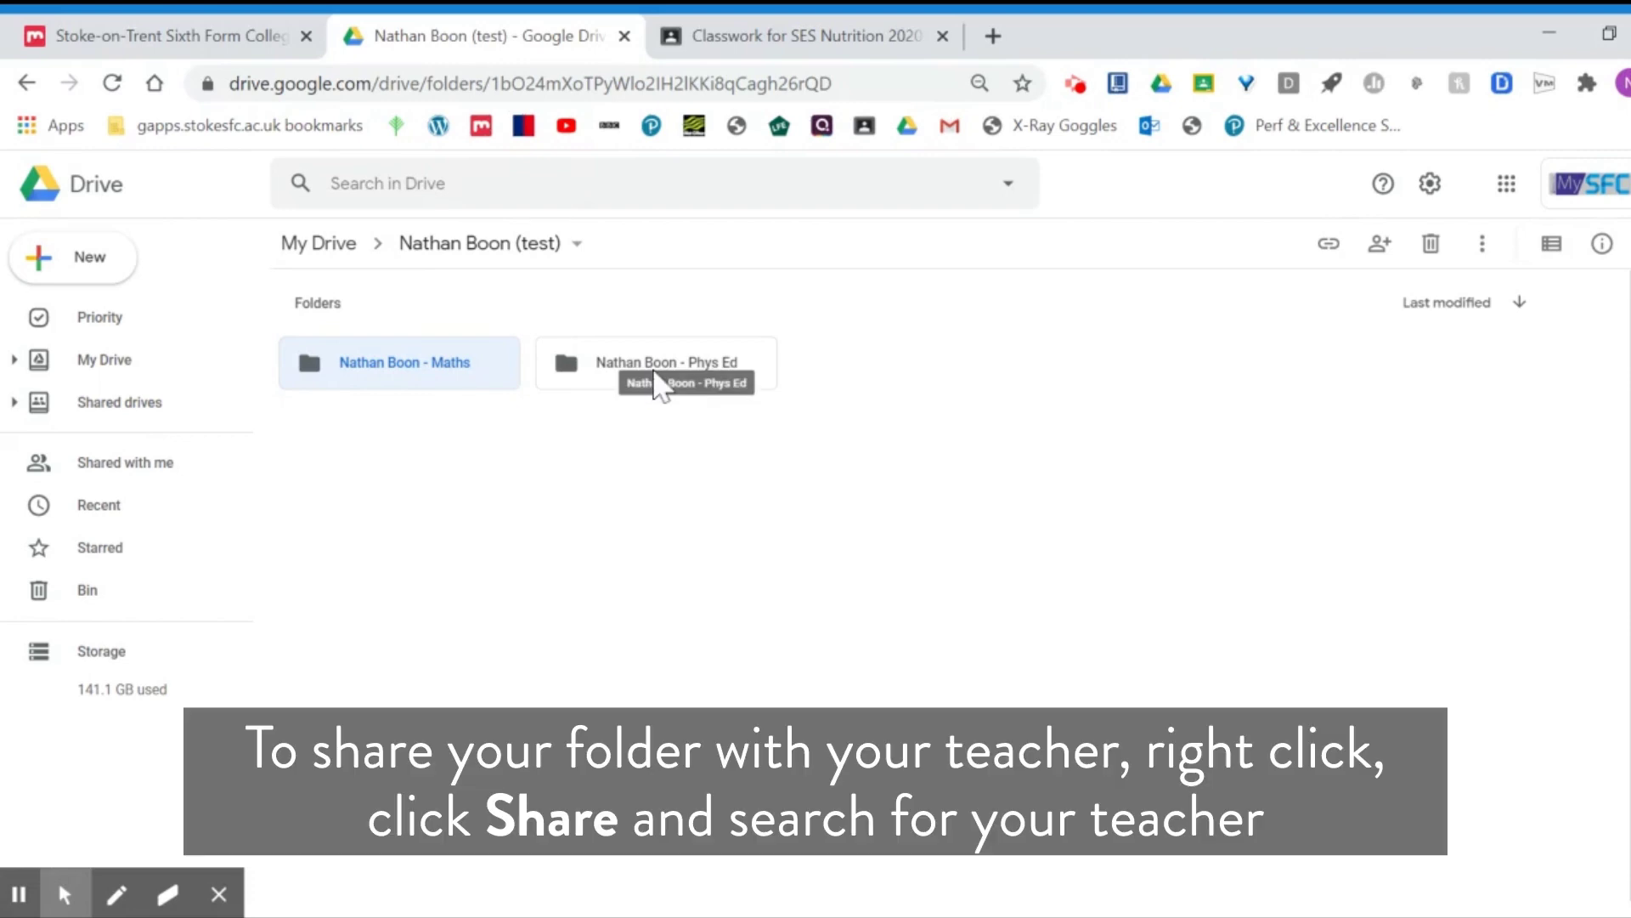
{"action": "right_click", "coordinate": [661, 388]}
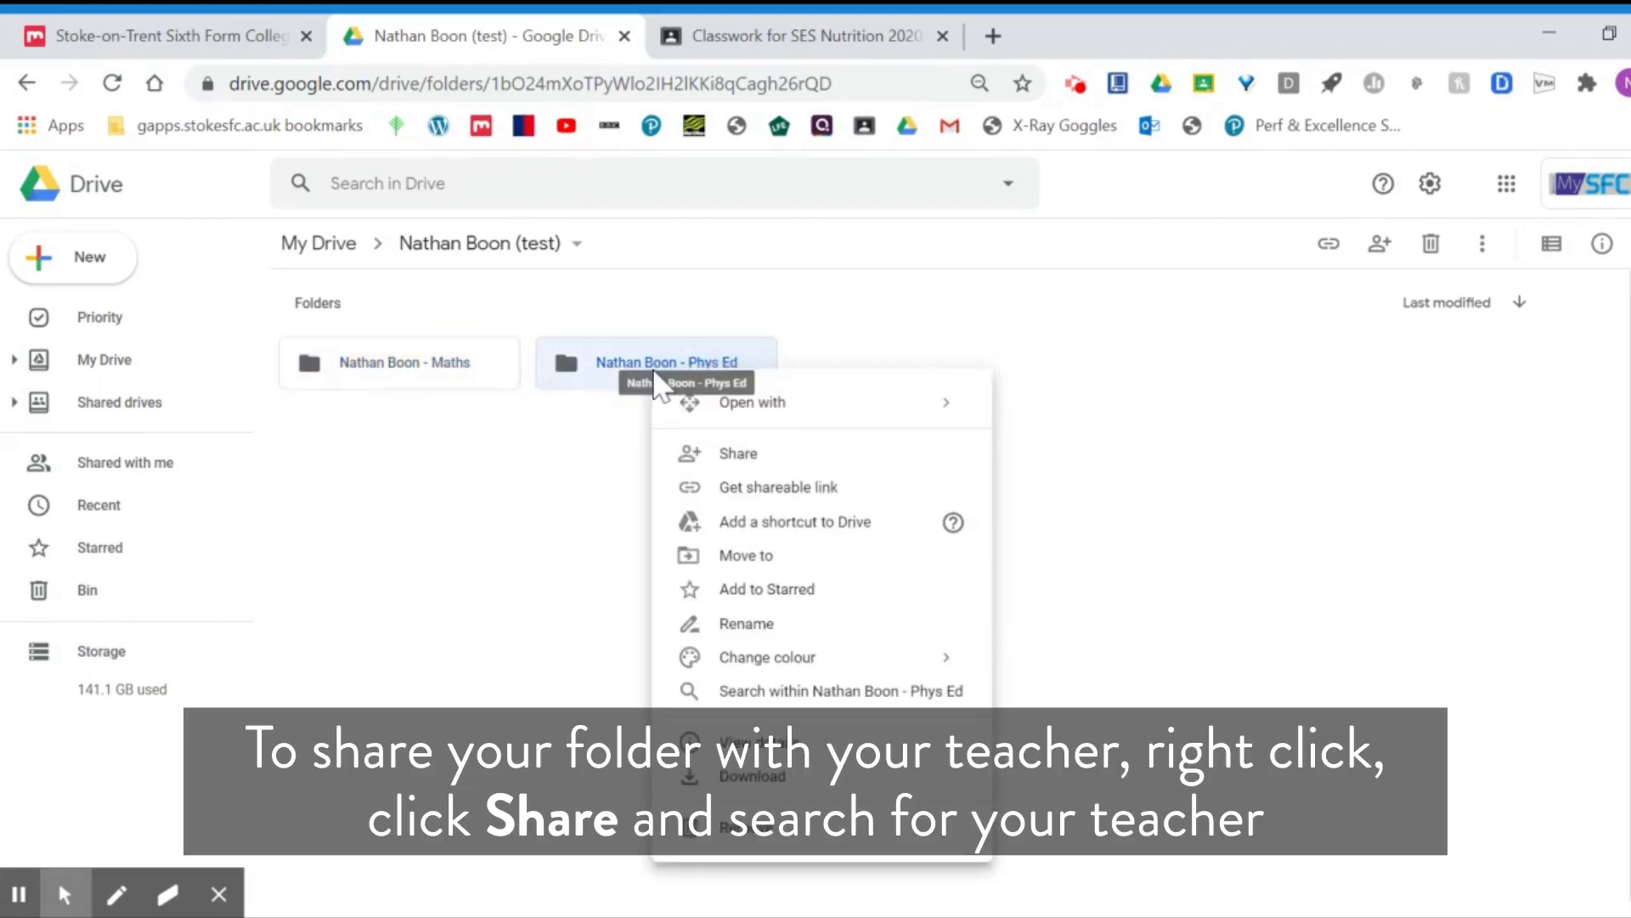
{"action": "left_click", "coordinate": [759, 460]}
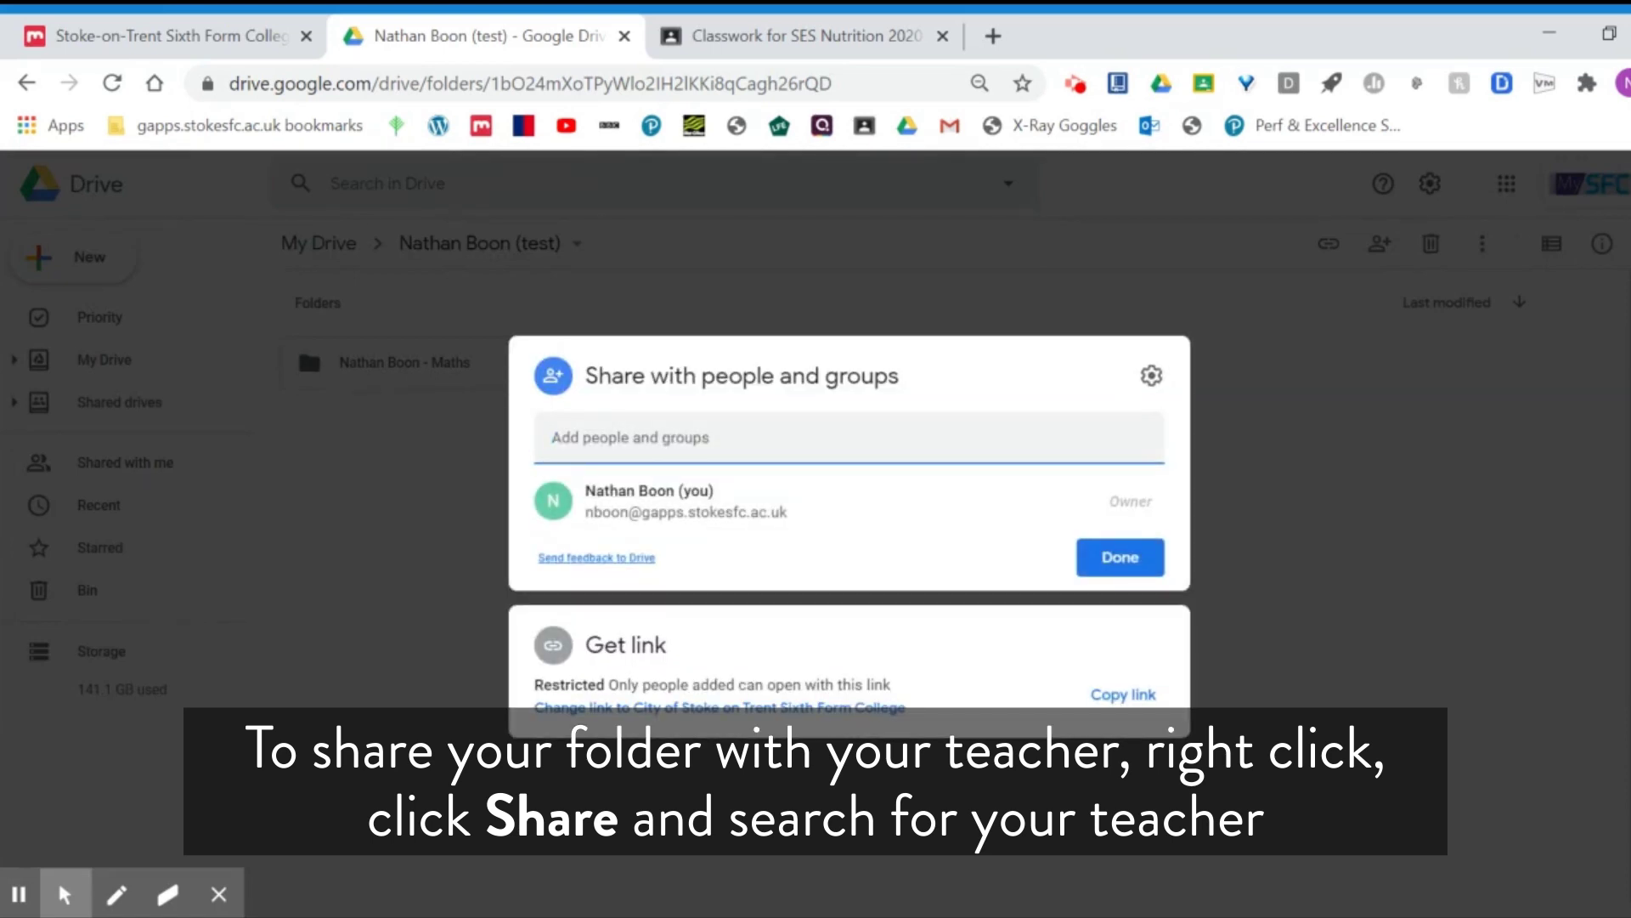
{"action": "left_click", "coordinate": [411, 484]}
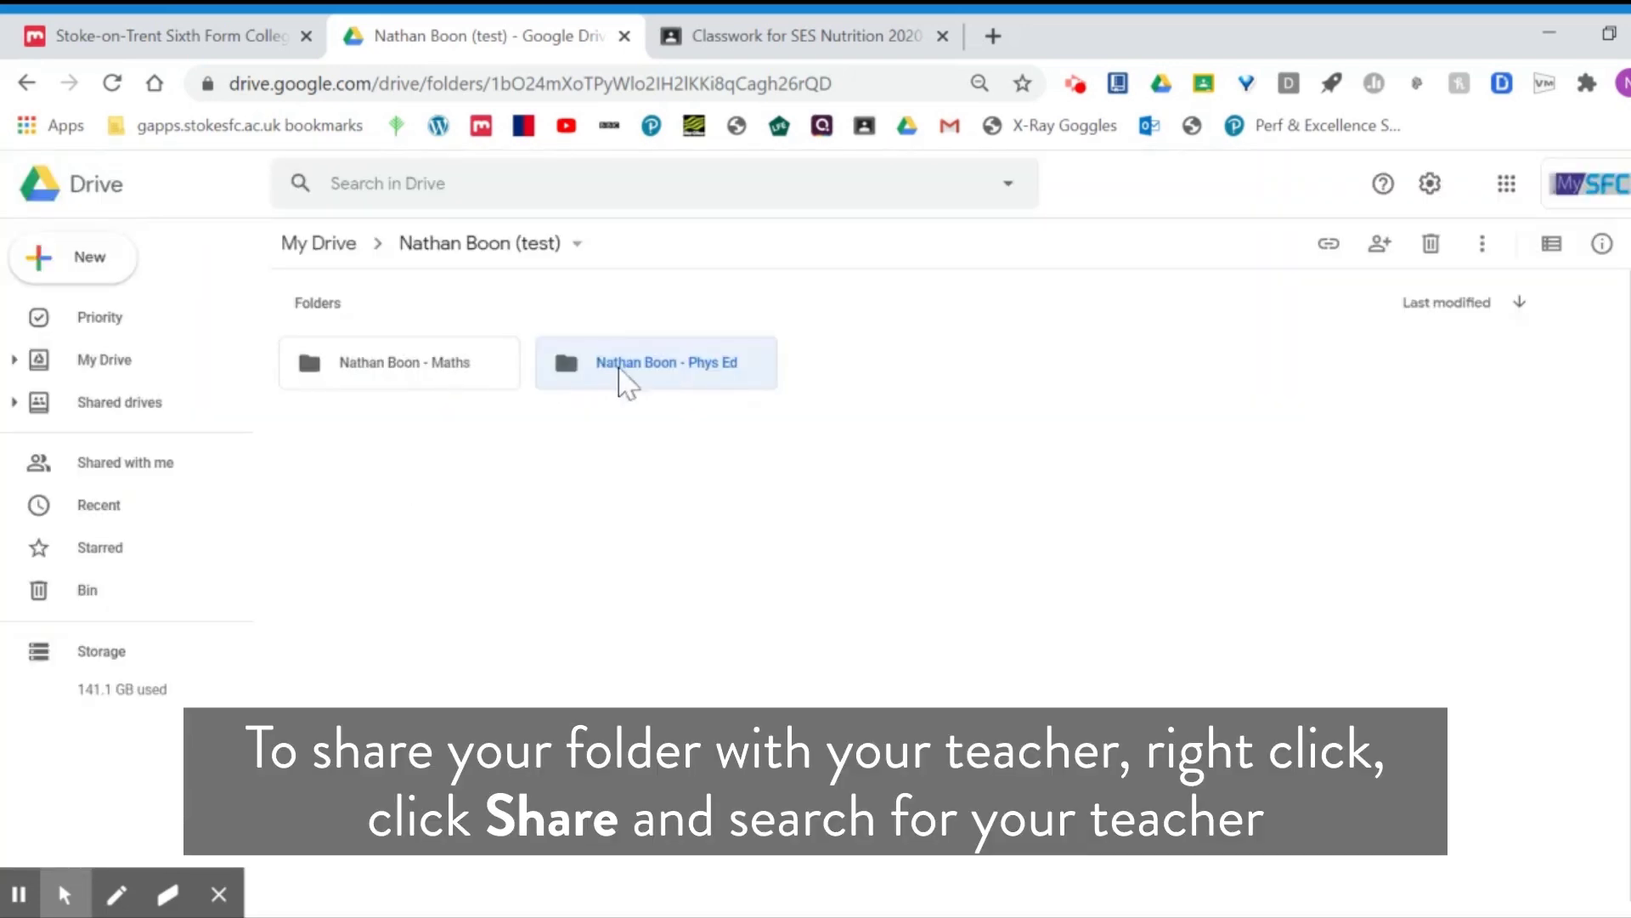
{"action": "double_click", "coordinate": [628, 369]}
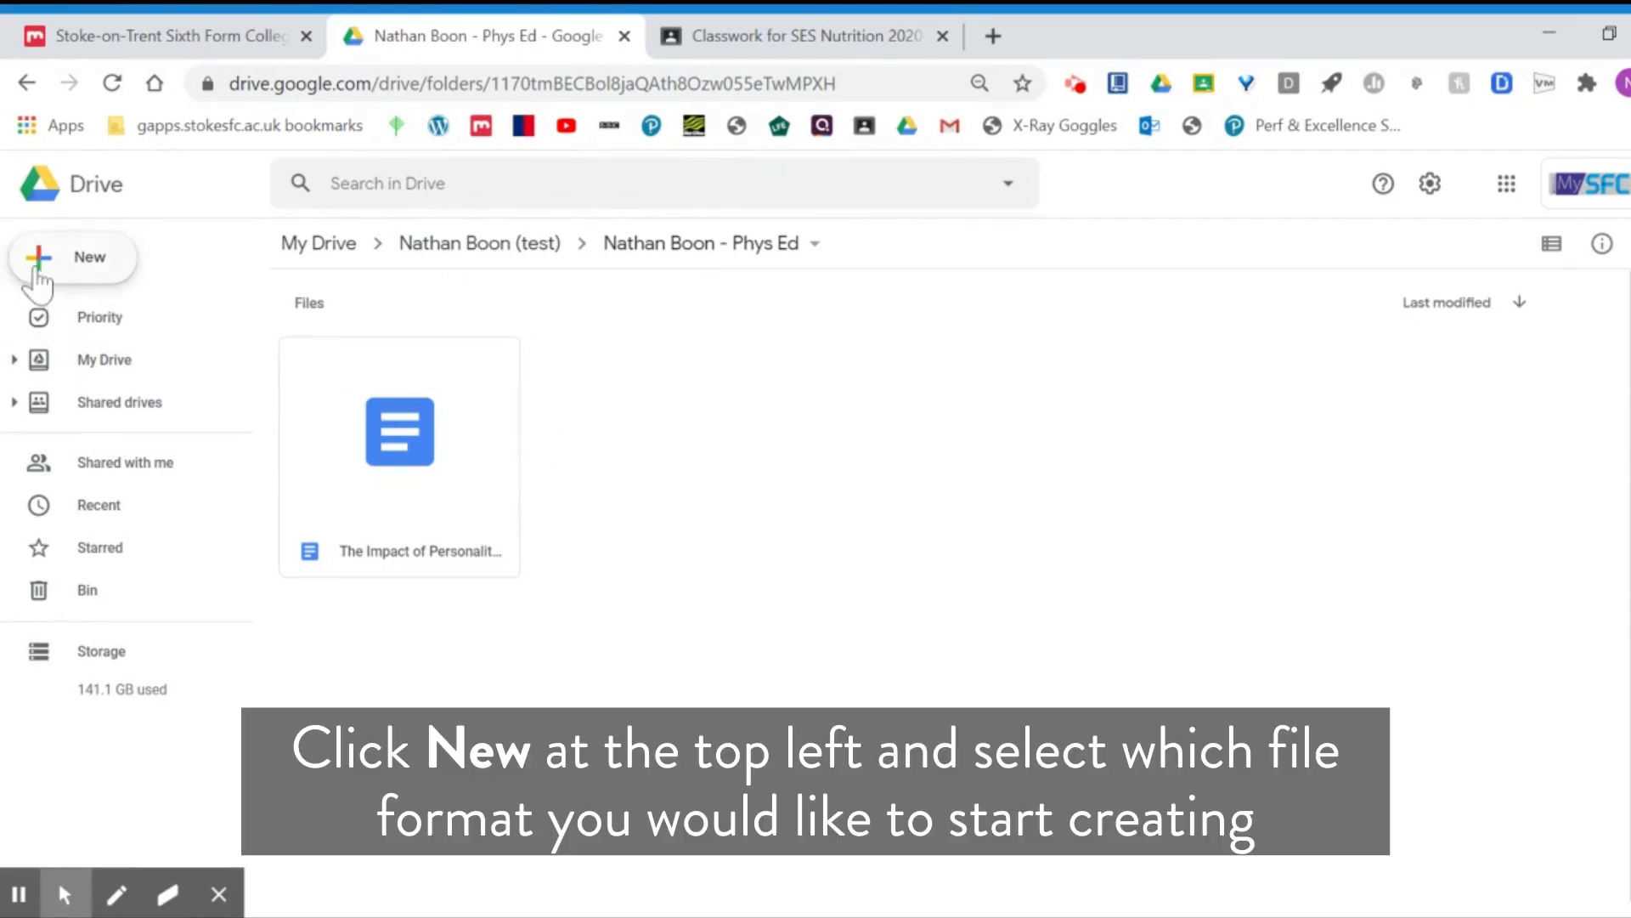
Step: Create a new blank Google Slides presentation in the Phys Ed folder
{"action": "left_click", "coordinate": [37, 270]}
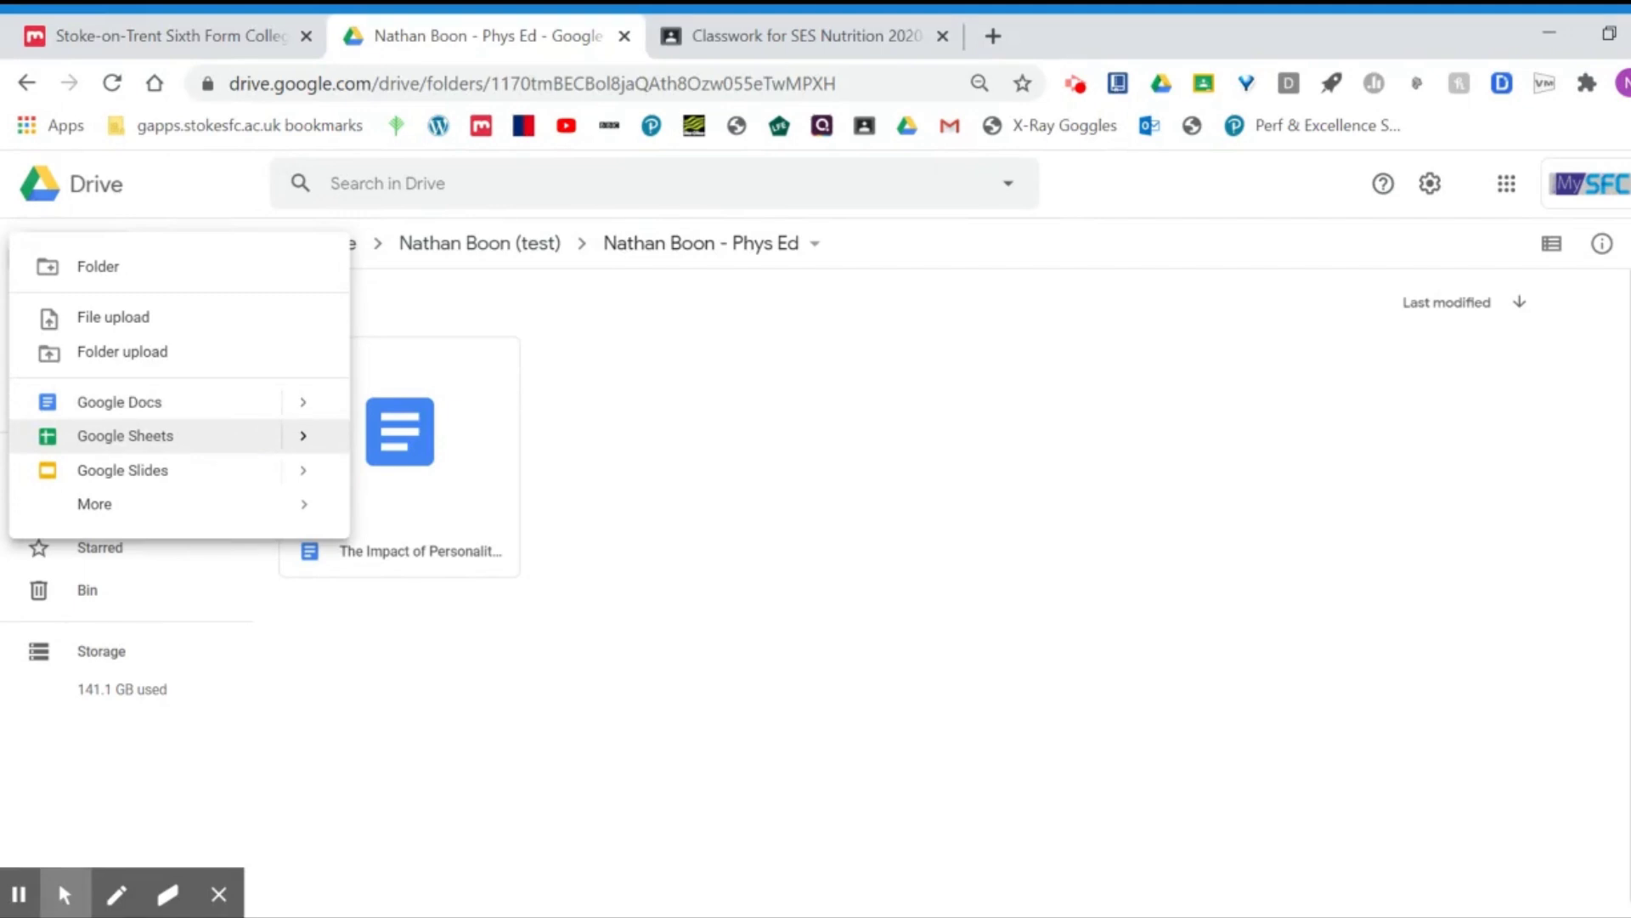
{"action": "left_click", "coordinate": [213, 474]}
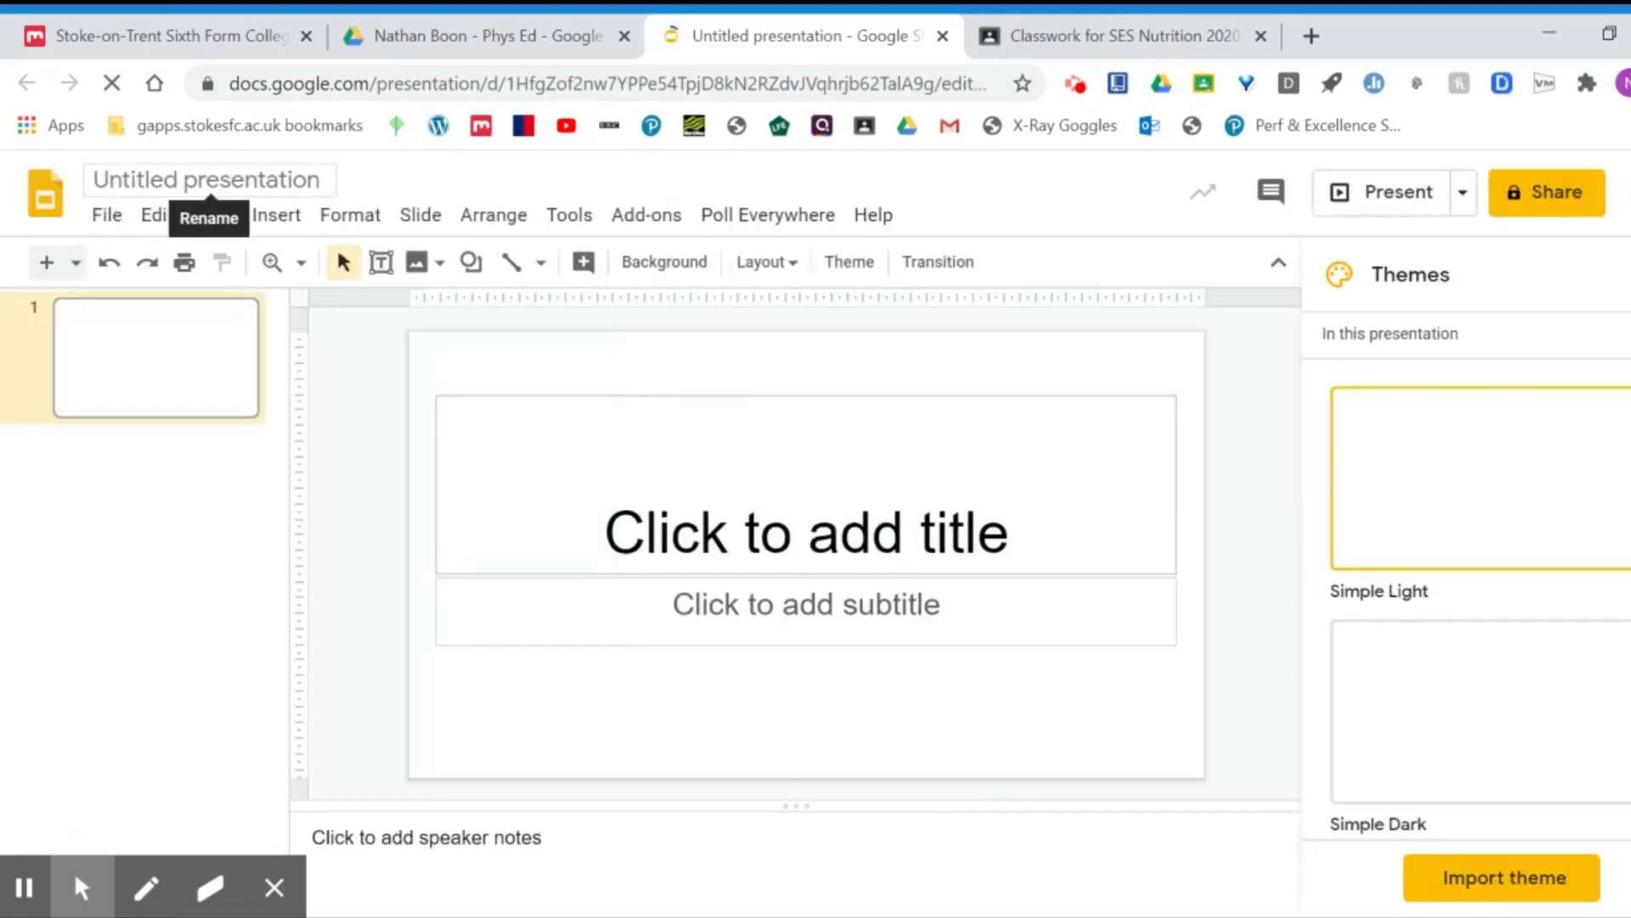
Step: Change the title 'Untitled presentation' to 'Personality', fixing a typo along the way
{"action": "left_click", "coordinate": [207, 179]}
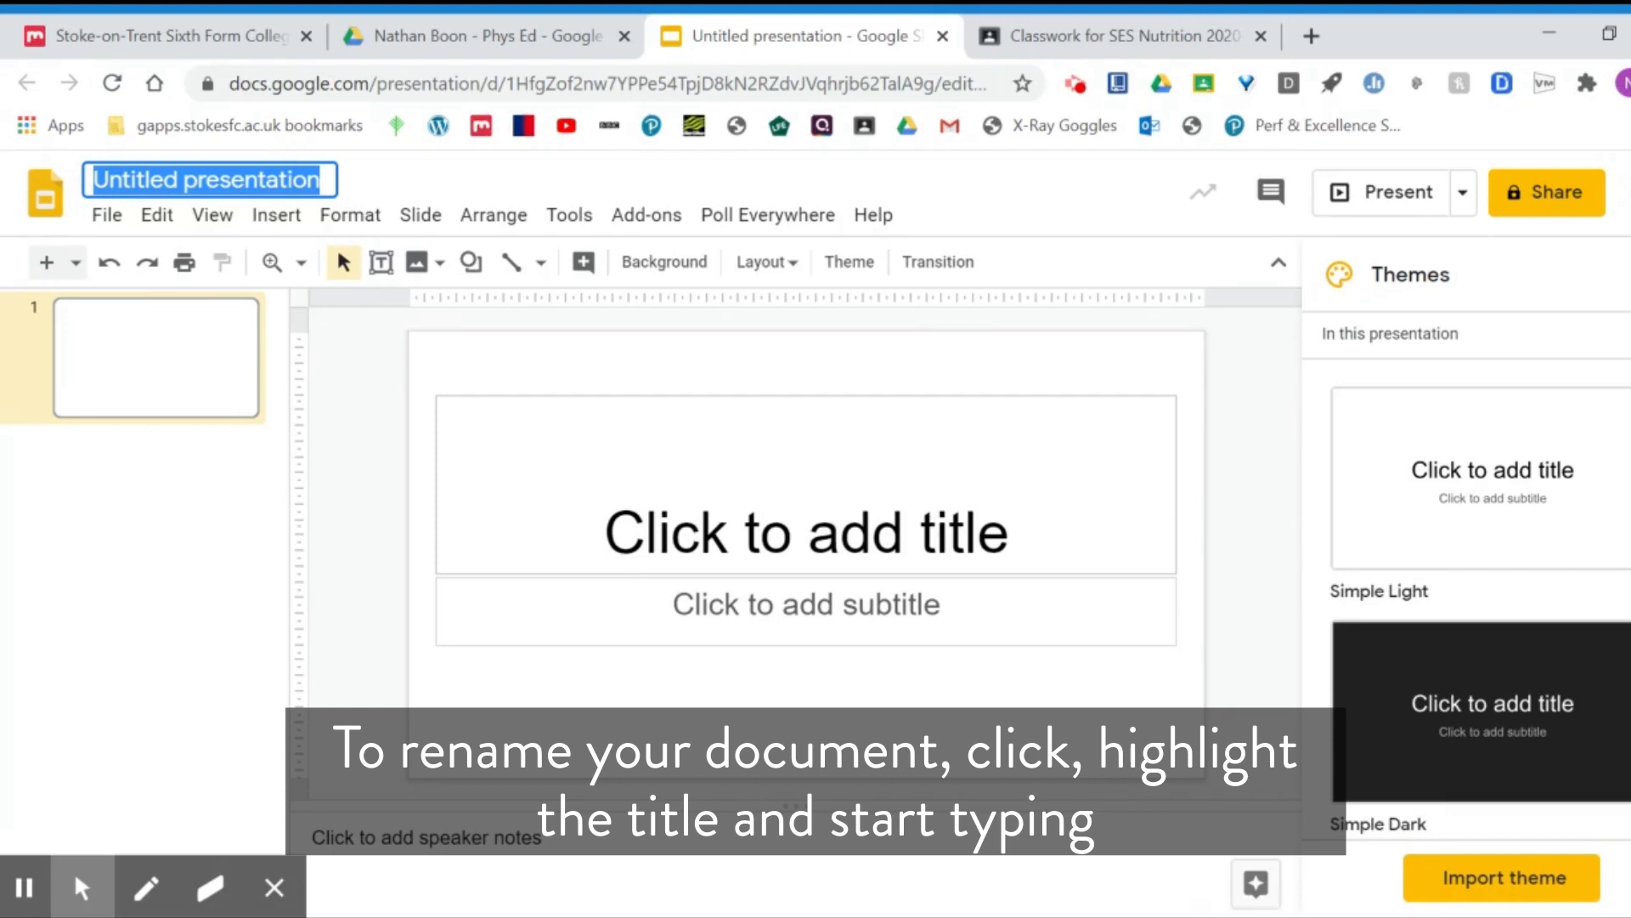
{"action": "type", "text": "Persoa"}
{"action": "key", "text": "BackSpace"}
{"action": "key", "text": "BackSpace"}
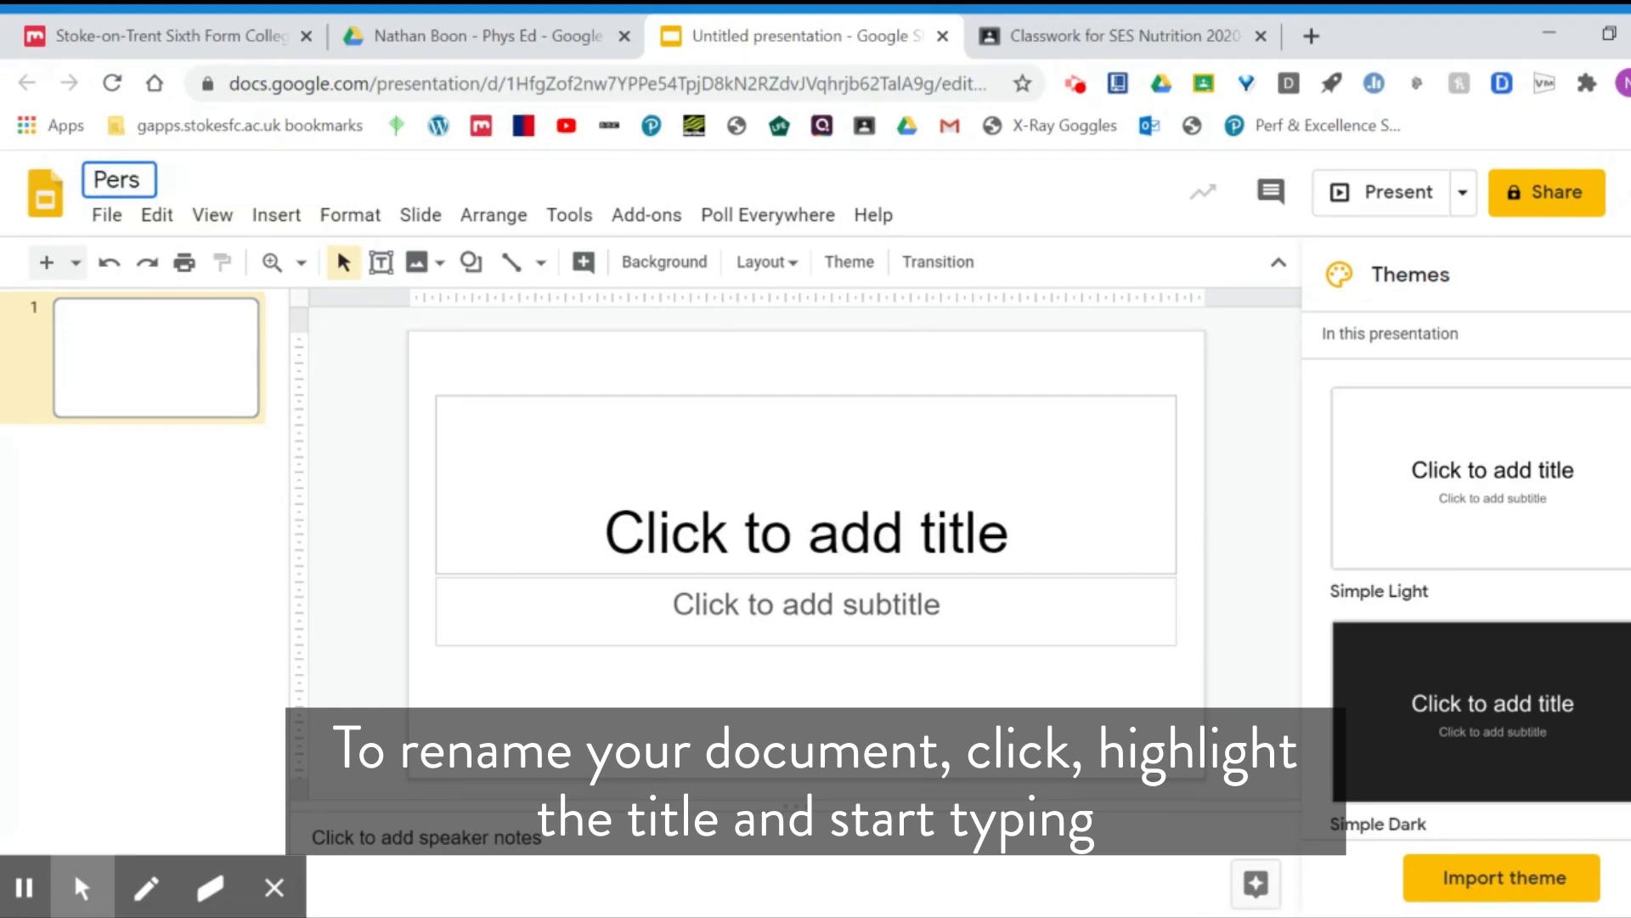
{"action": "type", "text": "onality"}
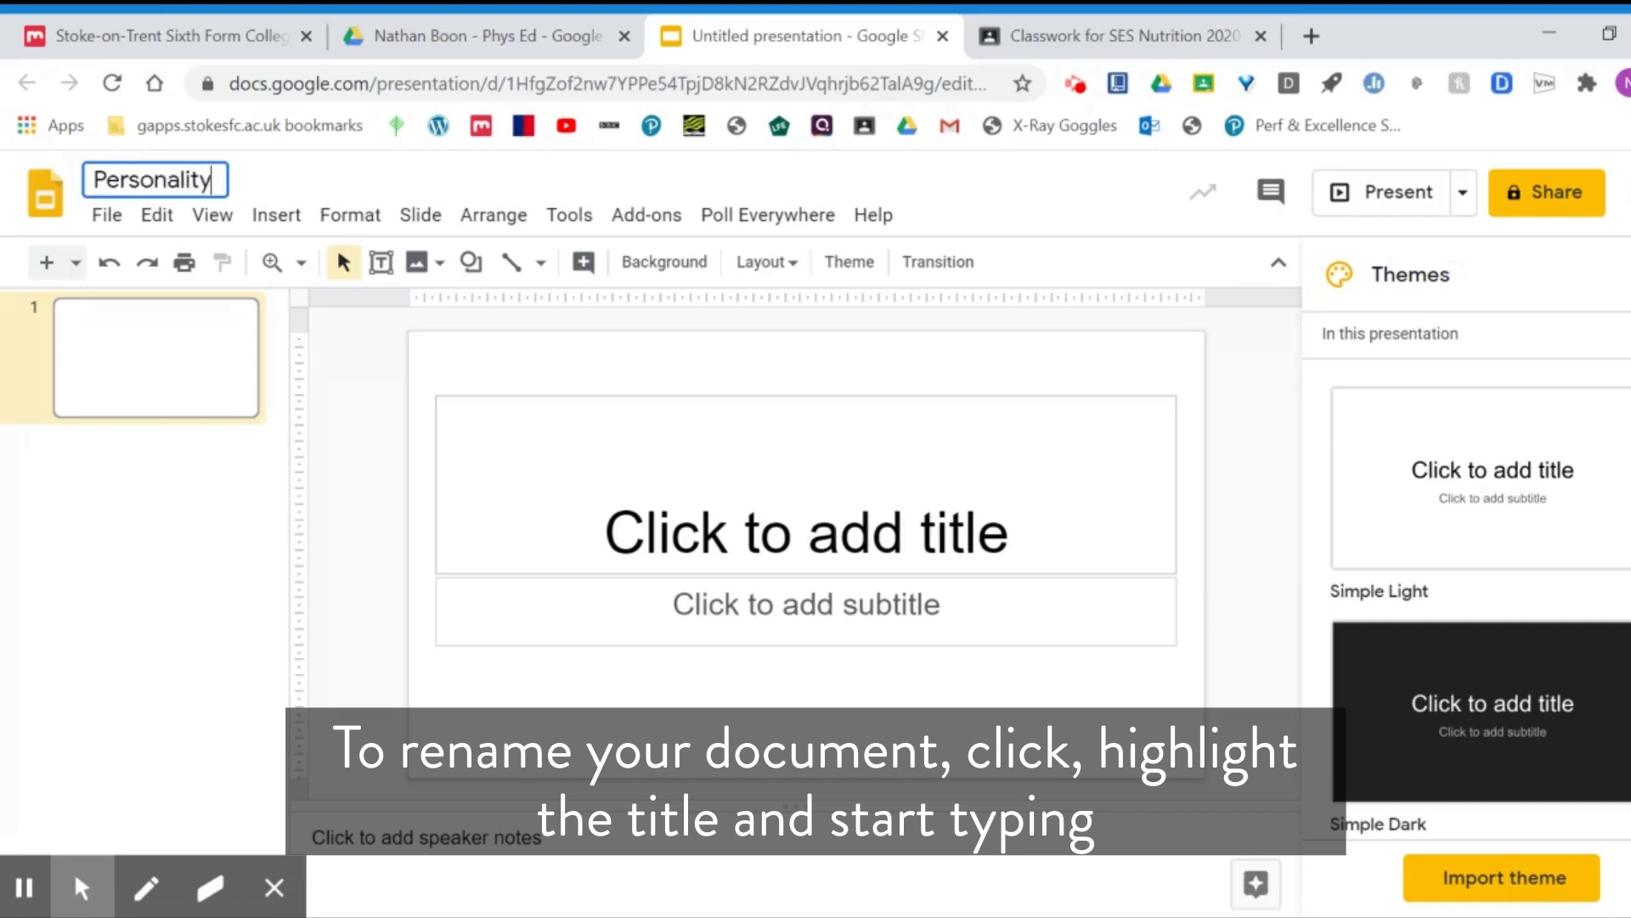
{"action": "key", "text": "Return"}
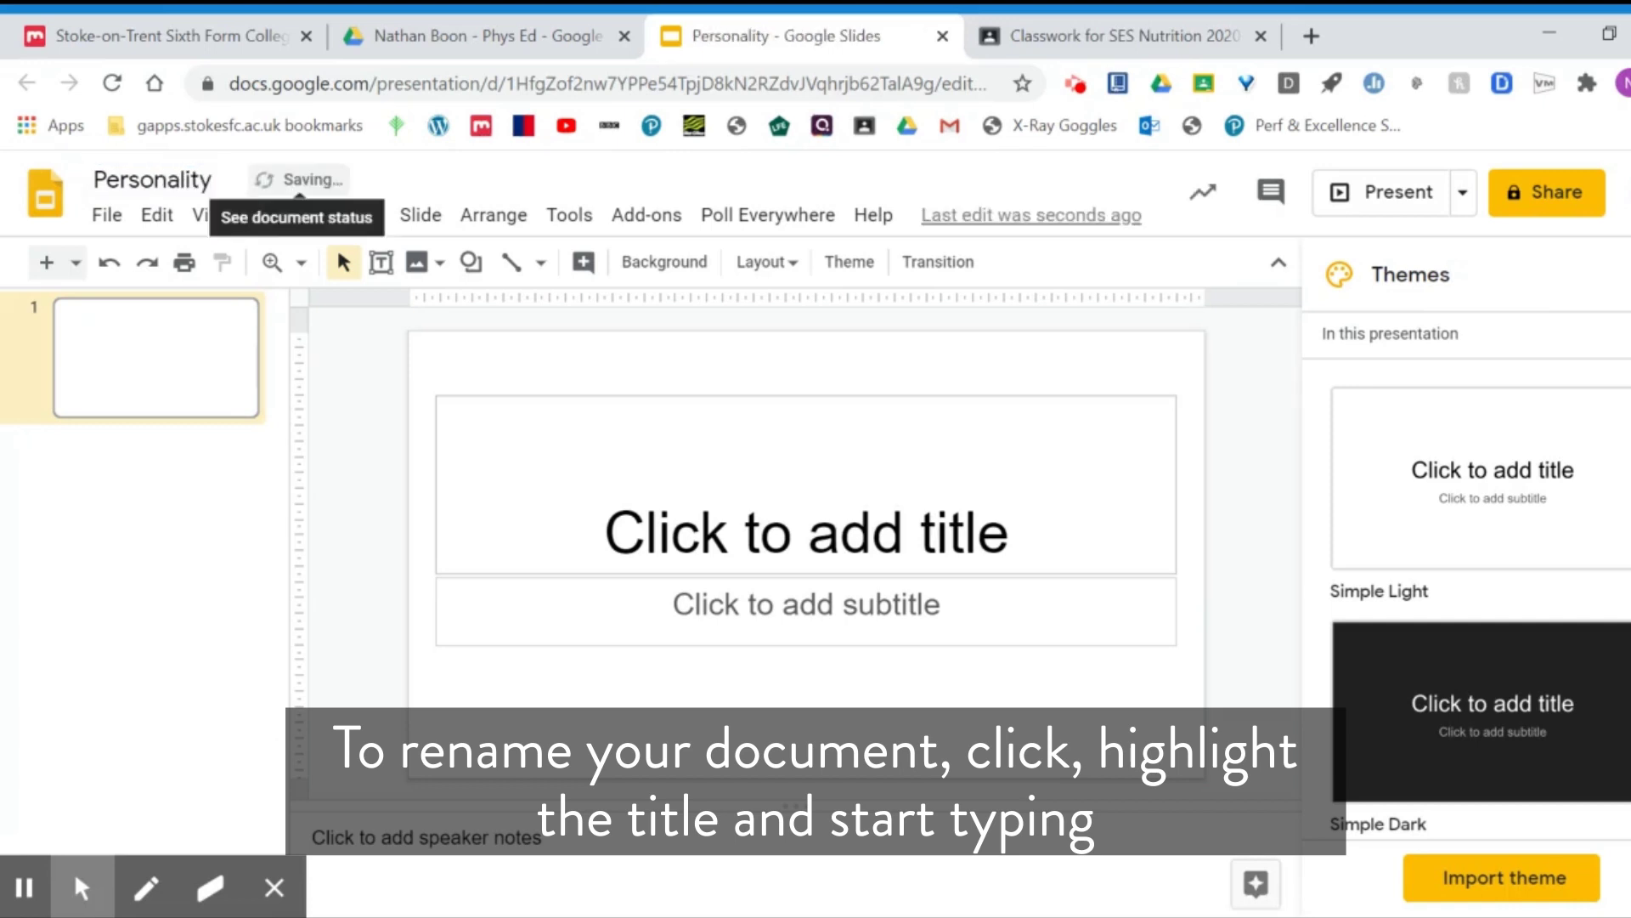
Step: Close the Personality presentation, go up to the test folder, then switch to the MySFC portal tab
{"action": "left_click", "coordinate": [942, 36]}
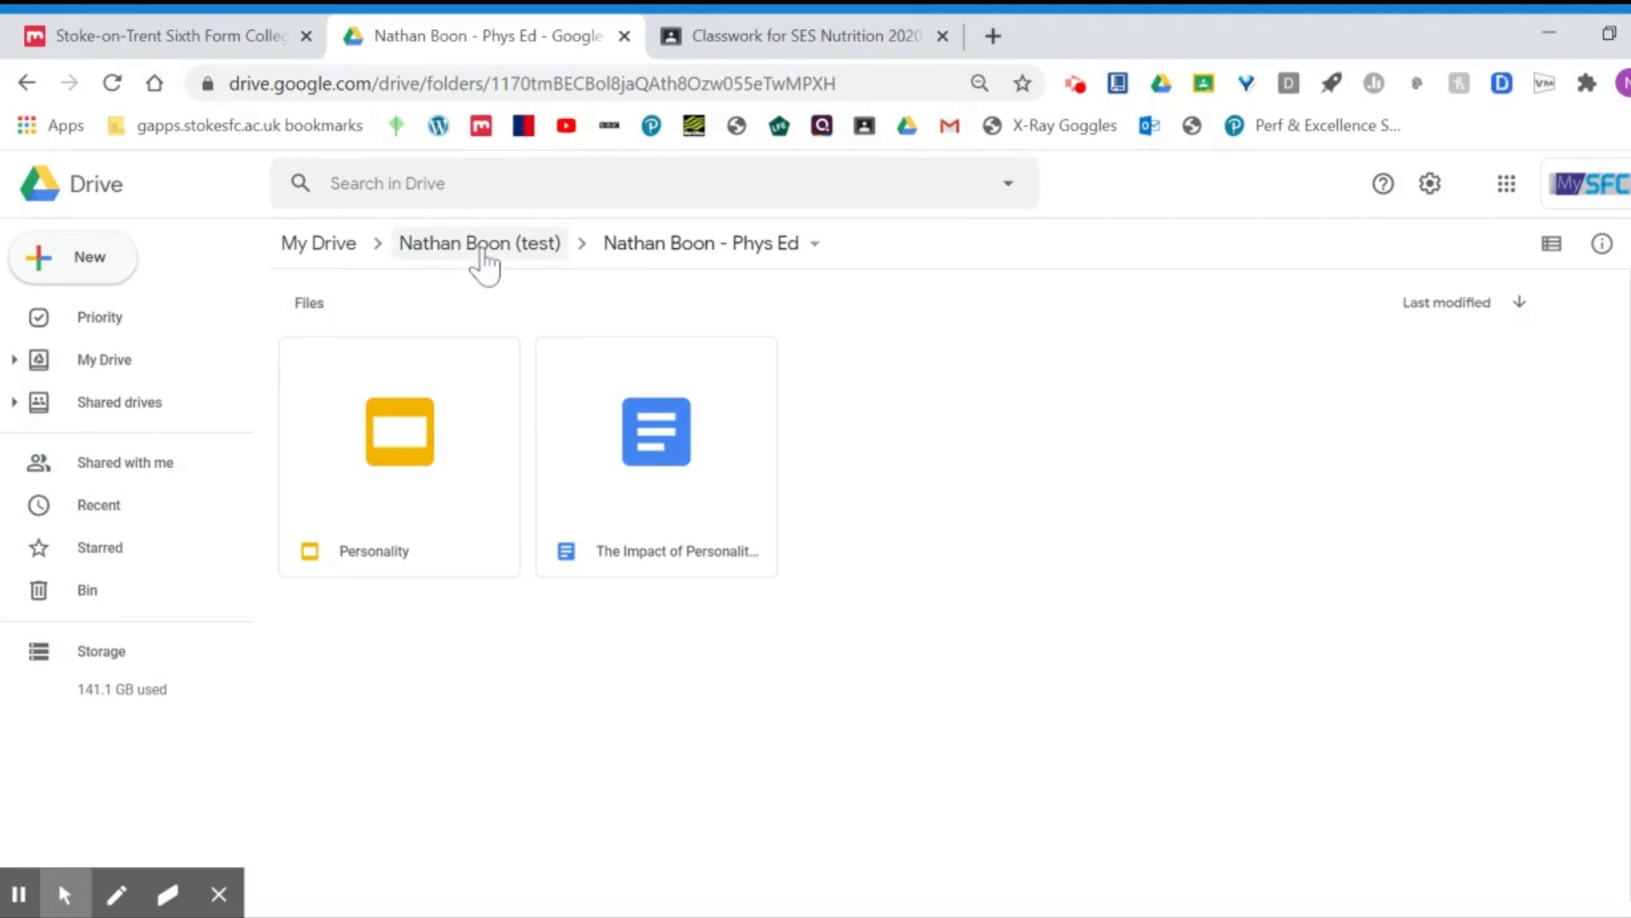
{"action": "left_click", "coordinate": [483, 247]}
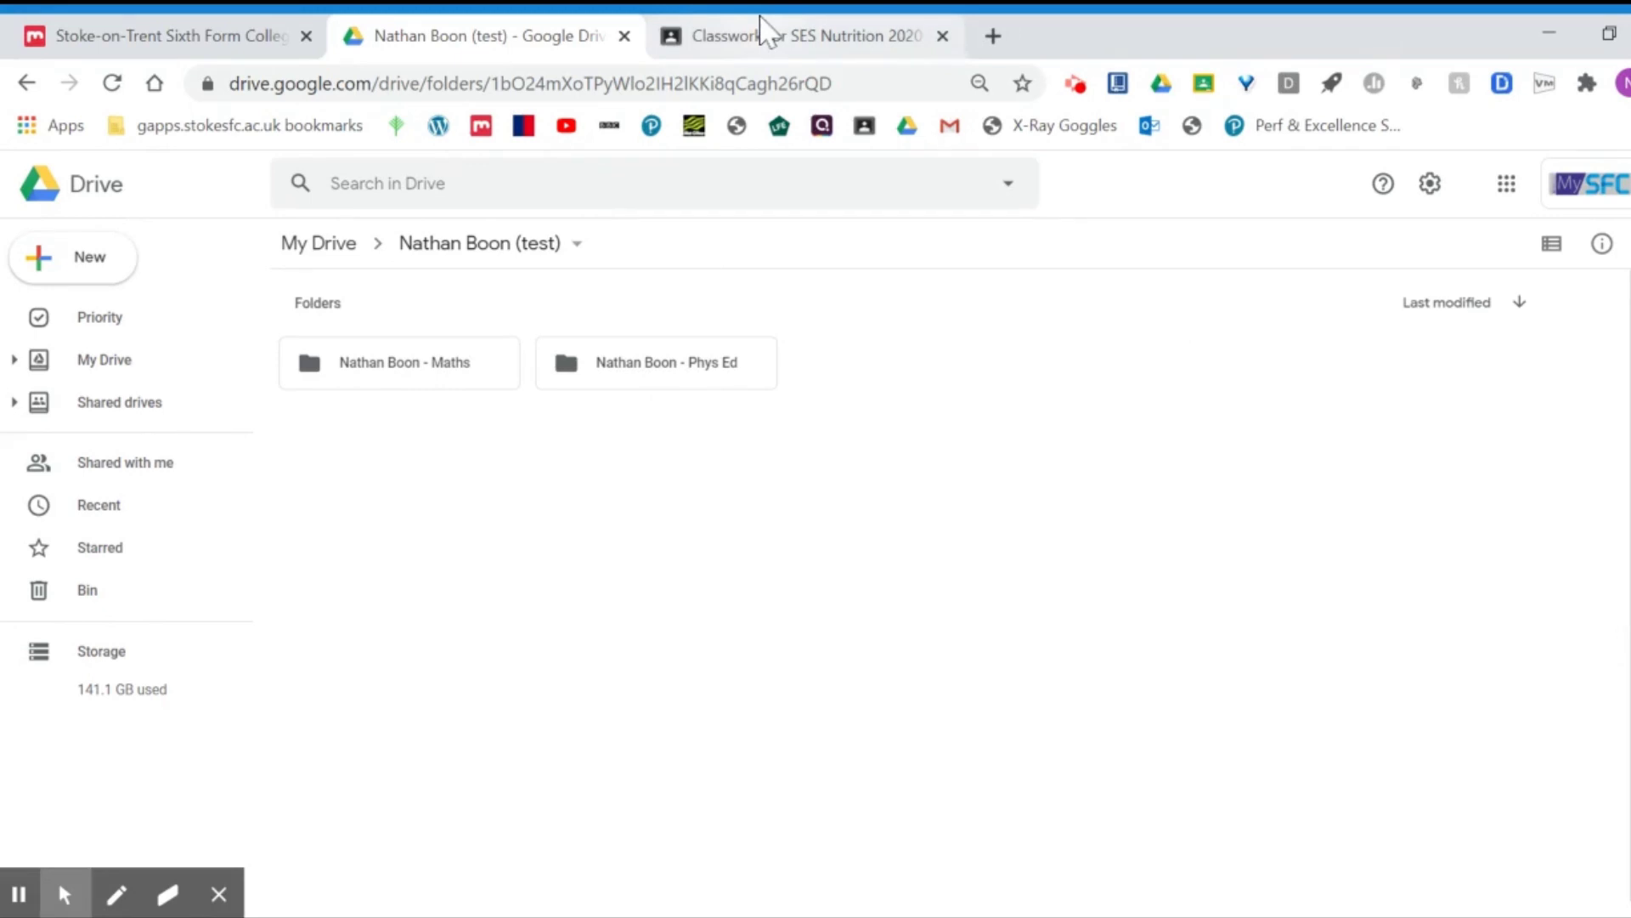
{"action": "left_click", "coordinate": [88, 30]}
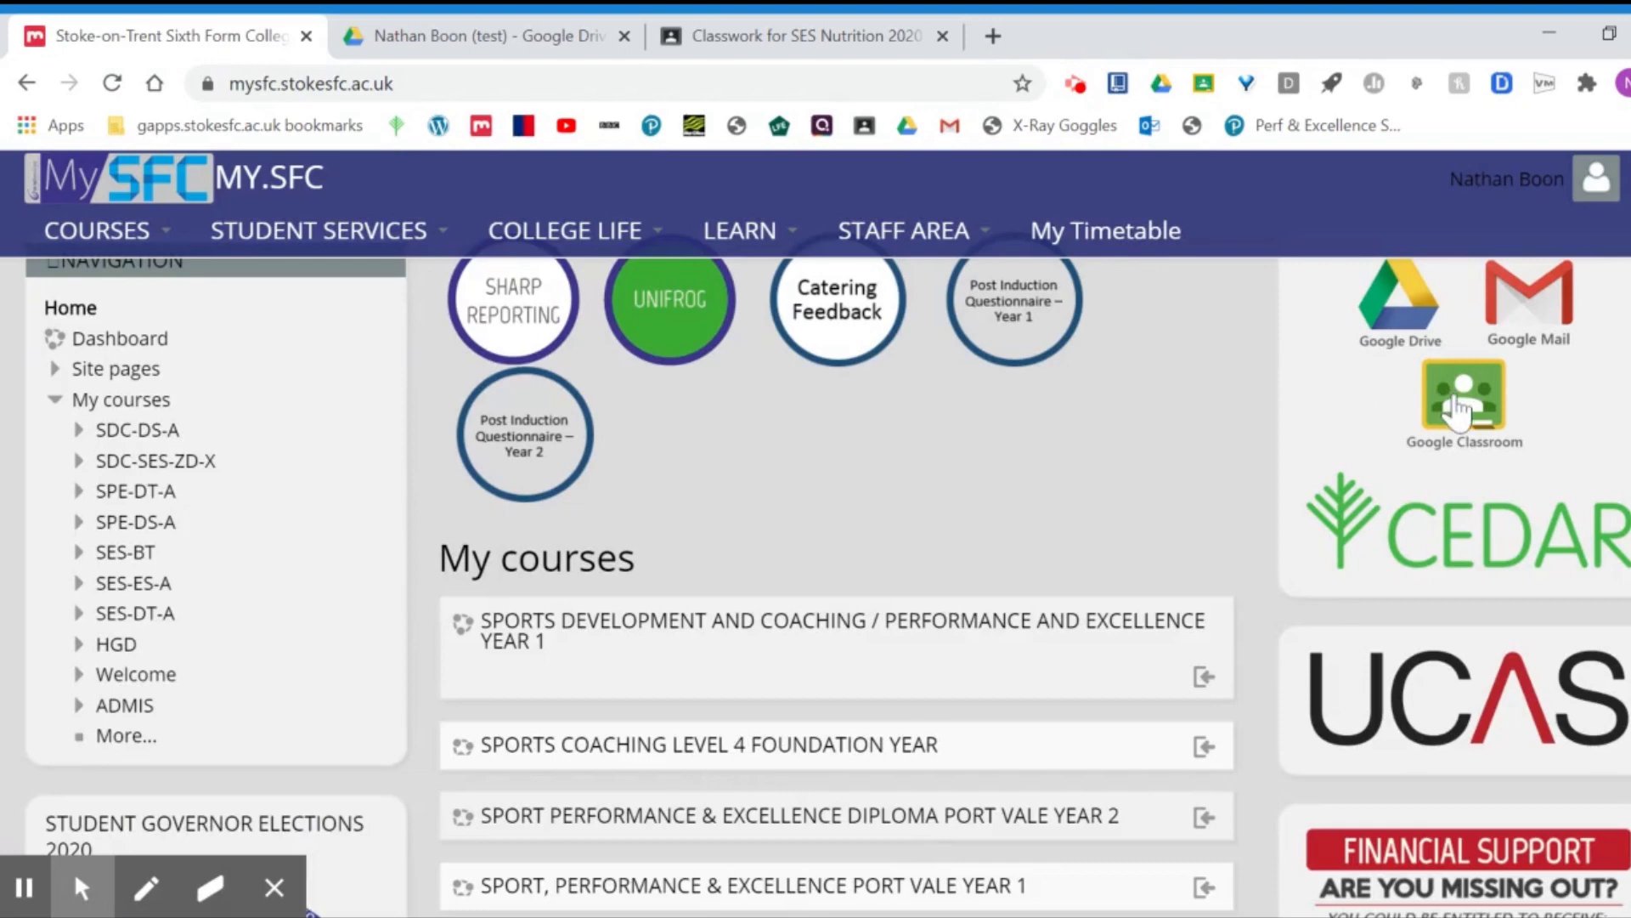
Step: From SES Nutrition classwork, go to the Classes list and open the SES Nutrition 2020-21 stream
{"action": "left_click", "coordinate": [802, 32]}
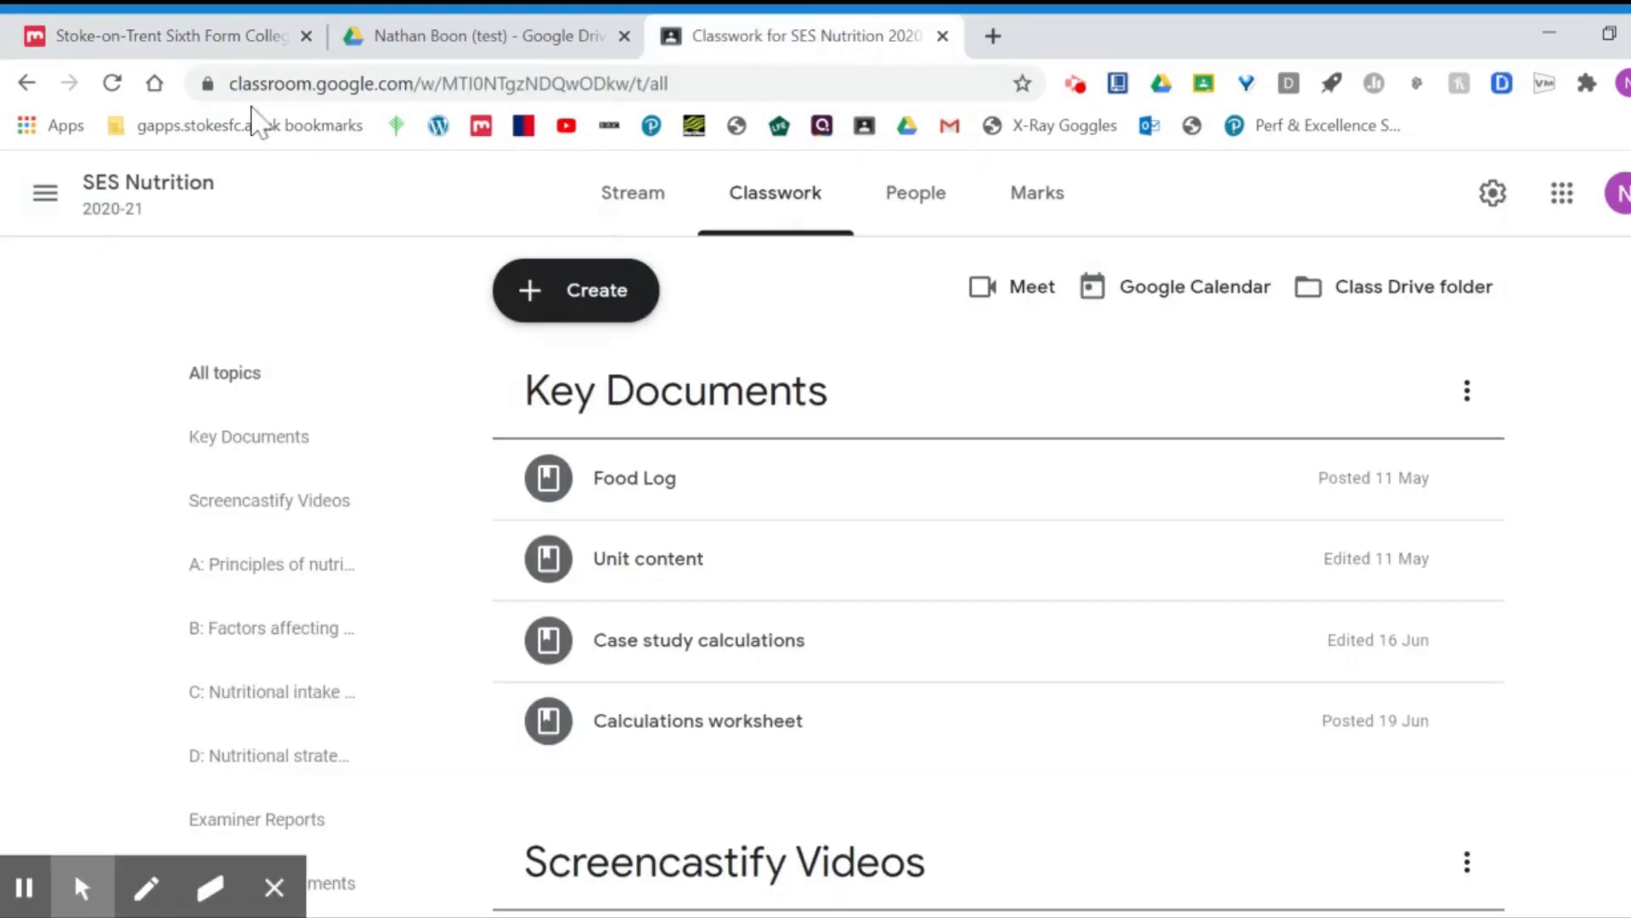
{"action": "left_click", "coordinate": [42, 201]}
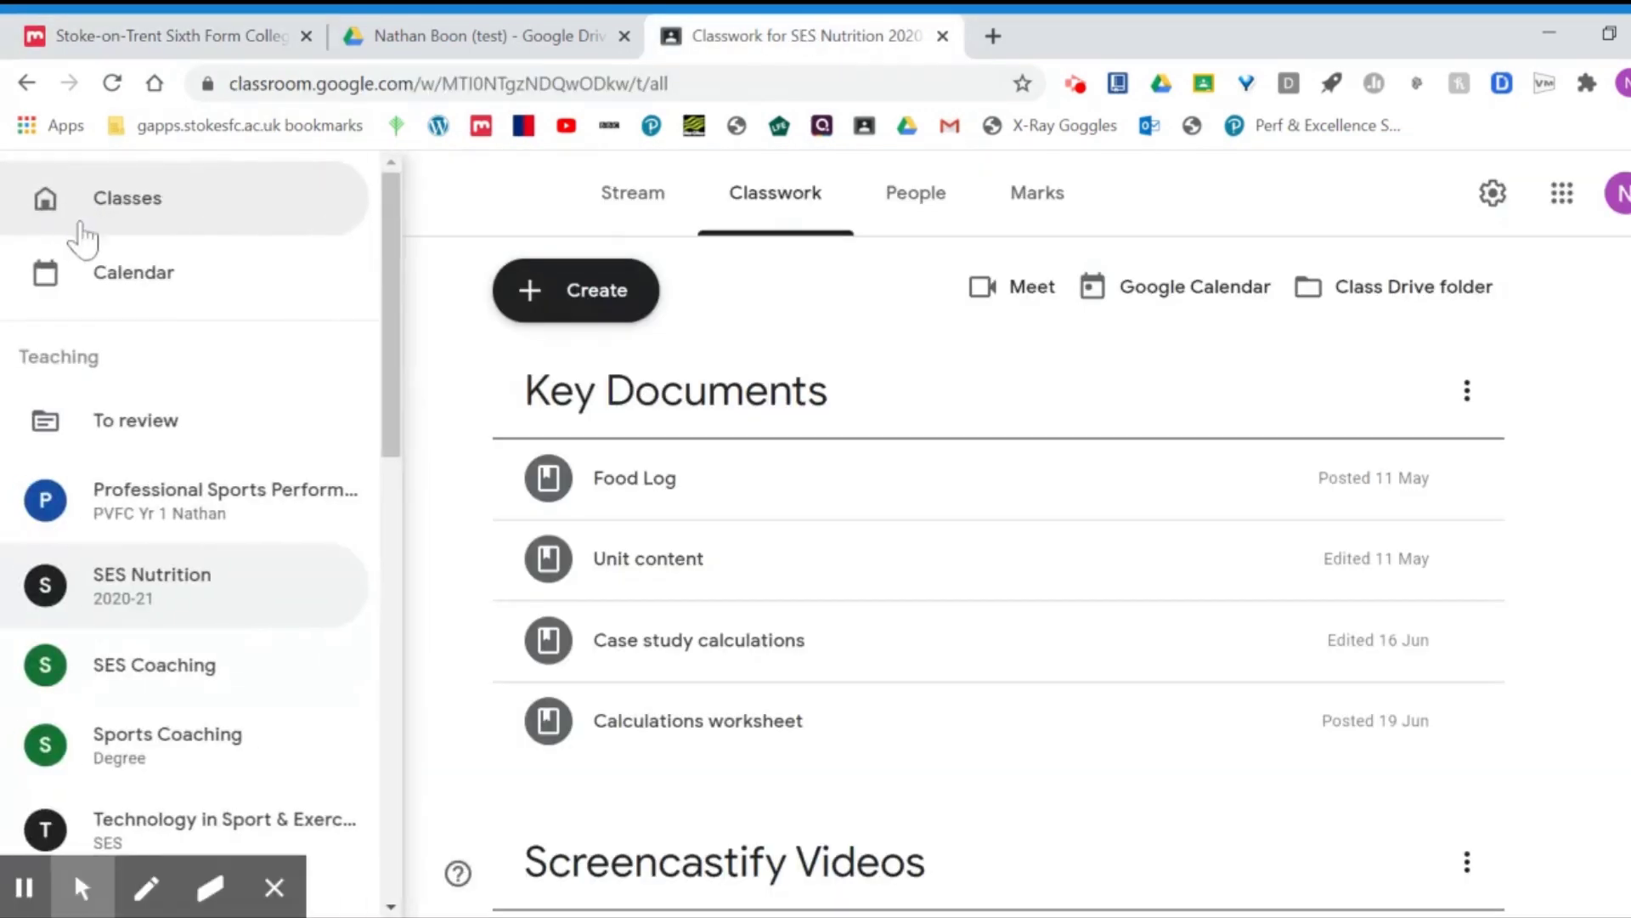
{"action": "left_click", "coordinate": [128, 228]}
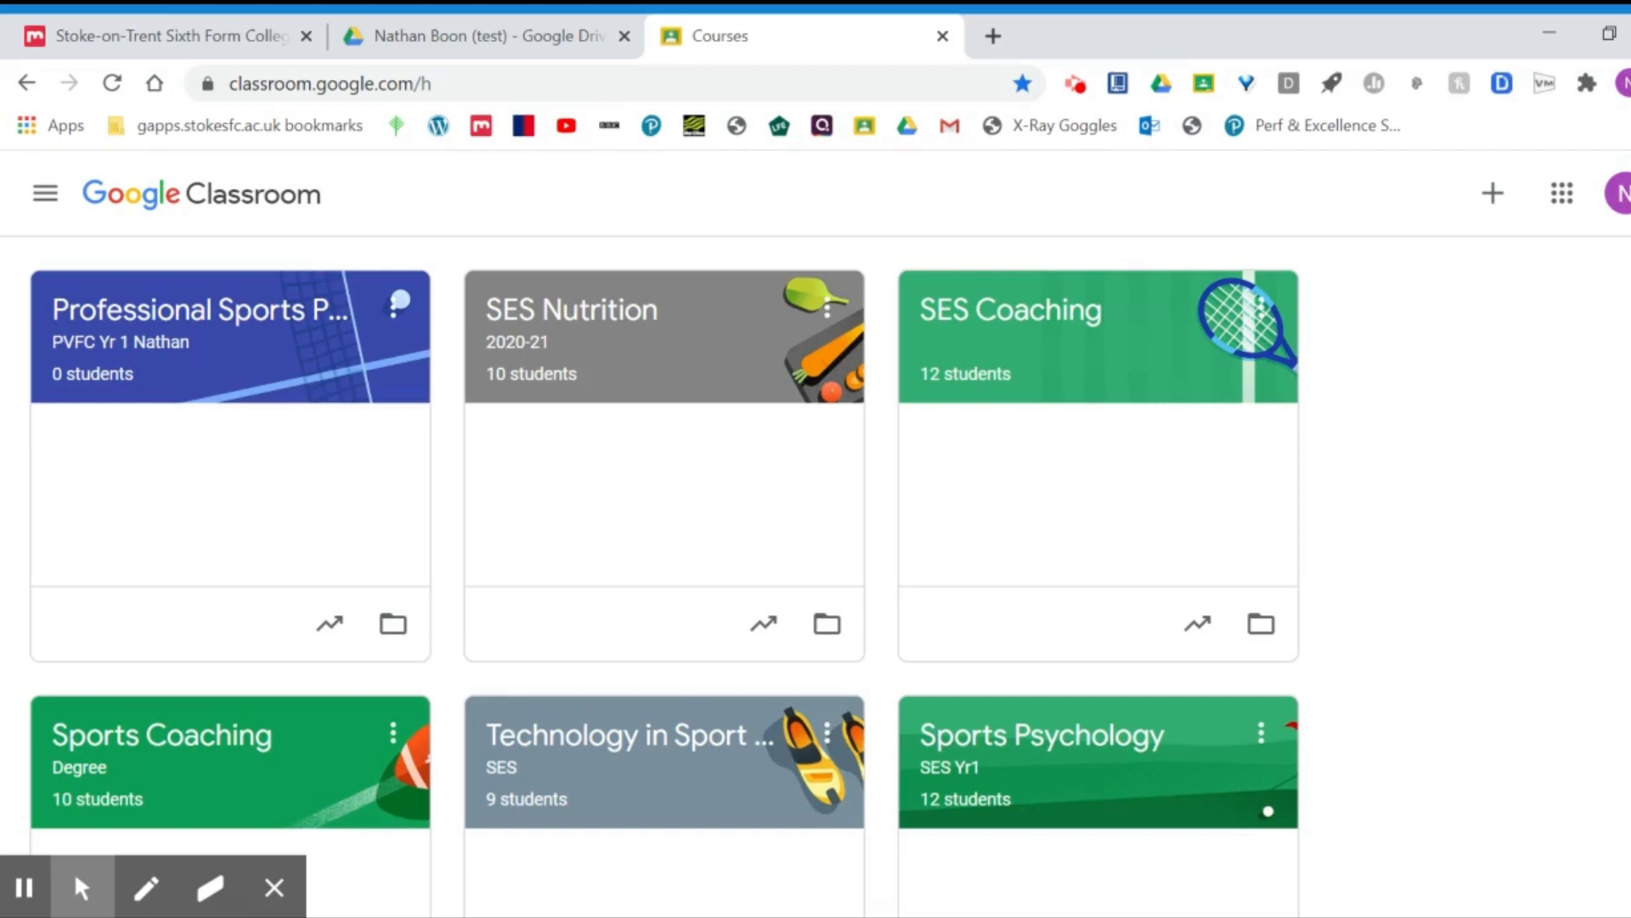
{"action": "left_click", "coordinate": [595, 327]}
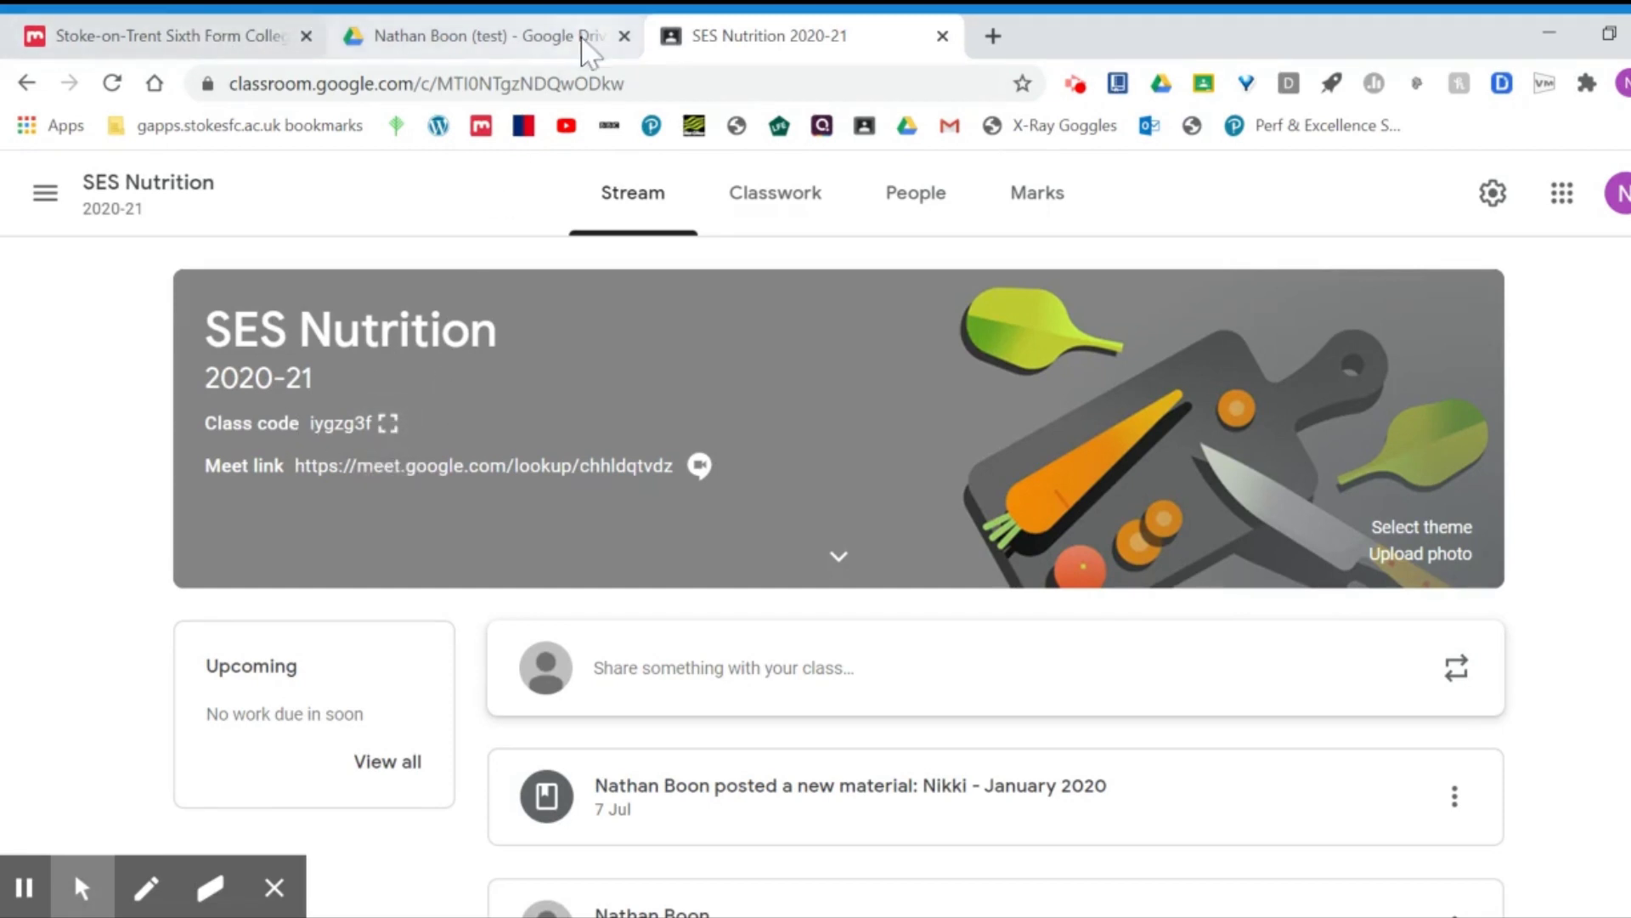
Step: Preview the Join class page's class code field, then close it without joining
{"action": "left_click", "coordinate": [28, 83]}
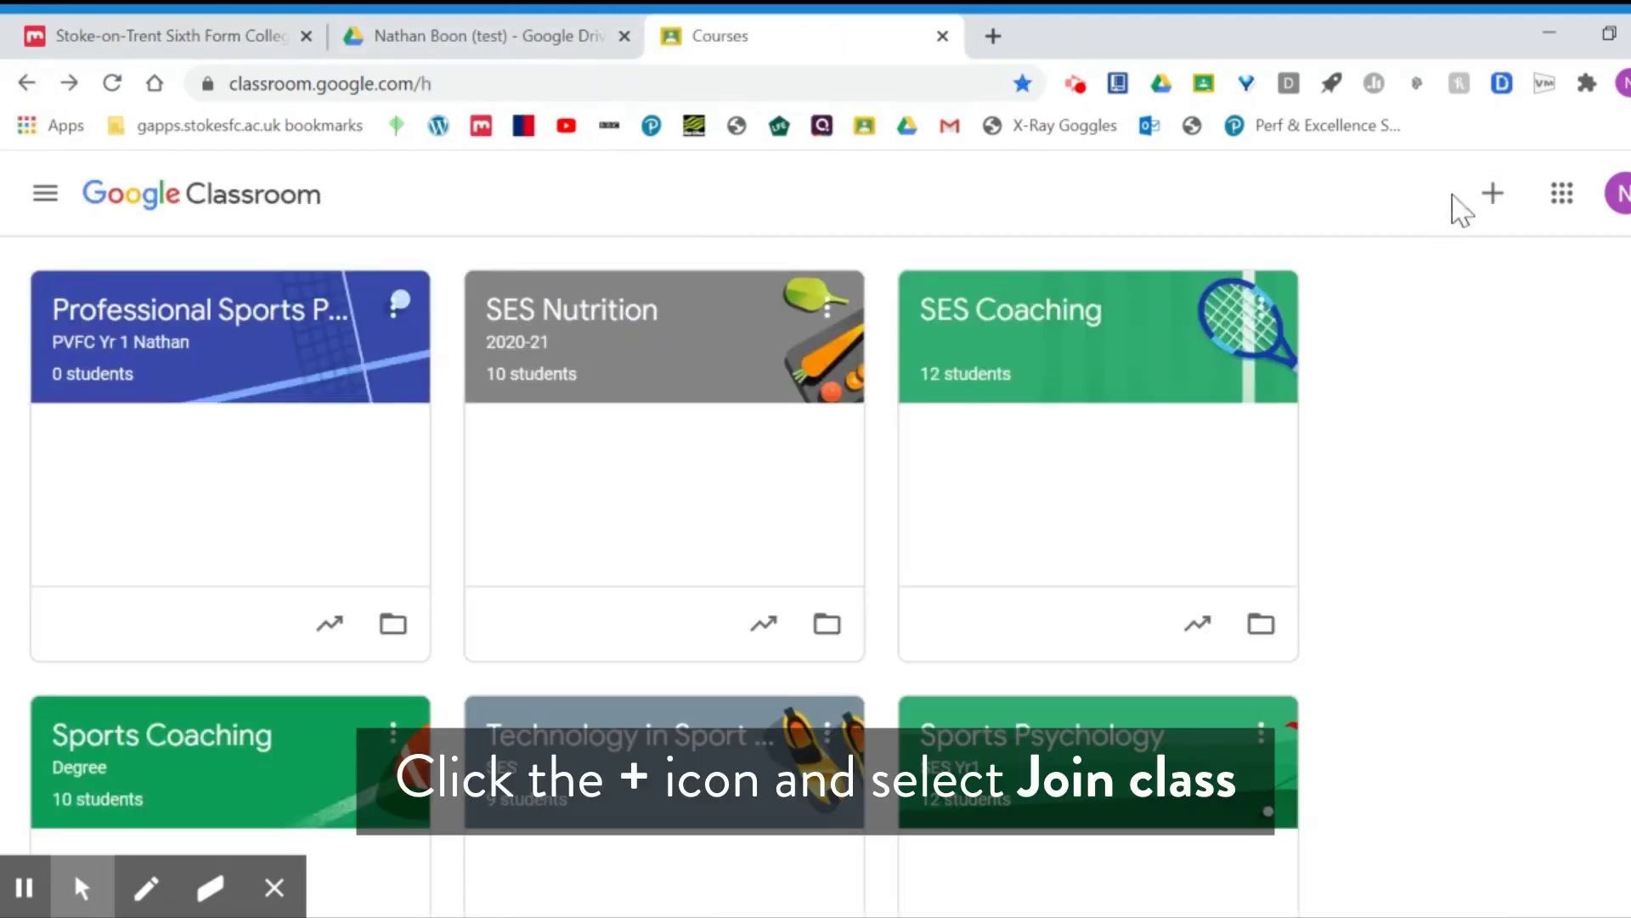
{"action": "left_click", "coordinate": [1493, 196]}
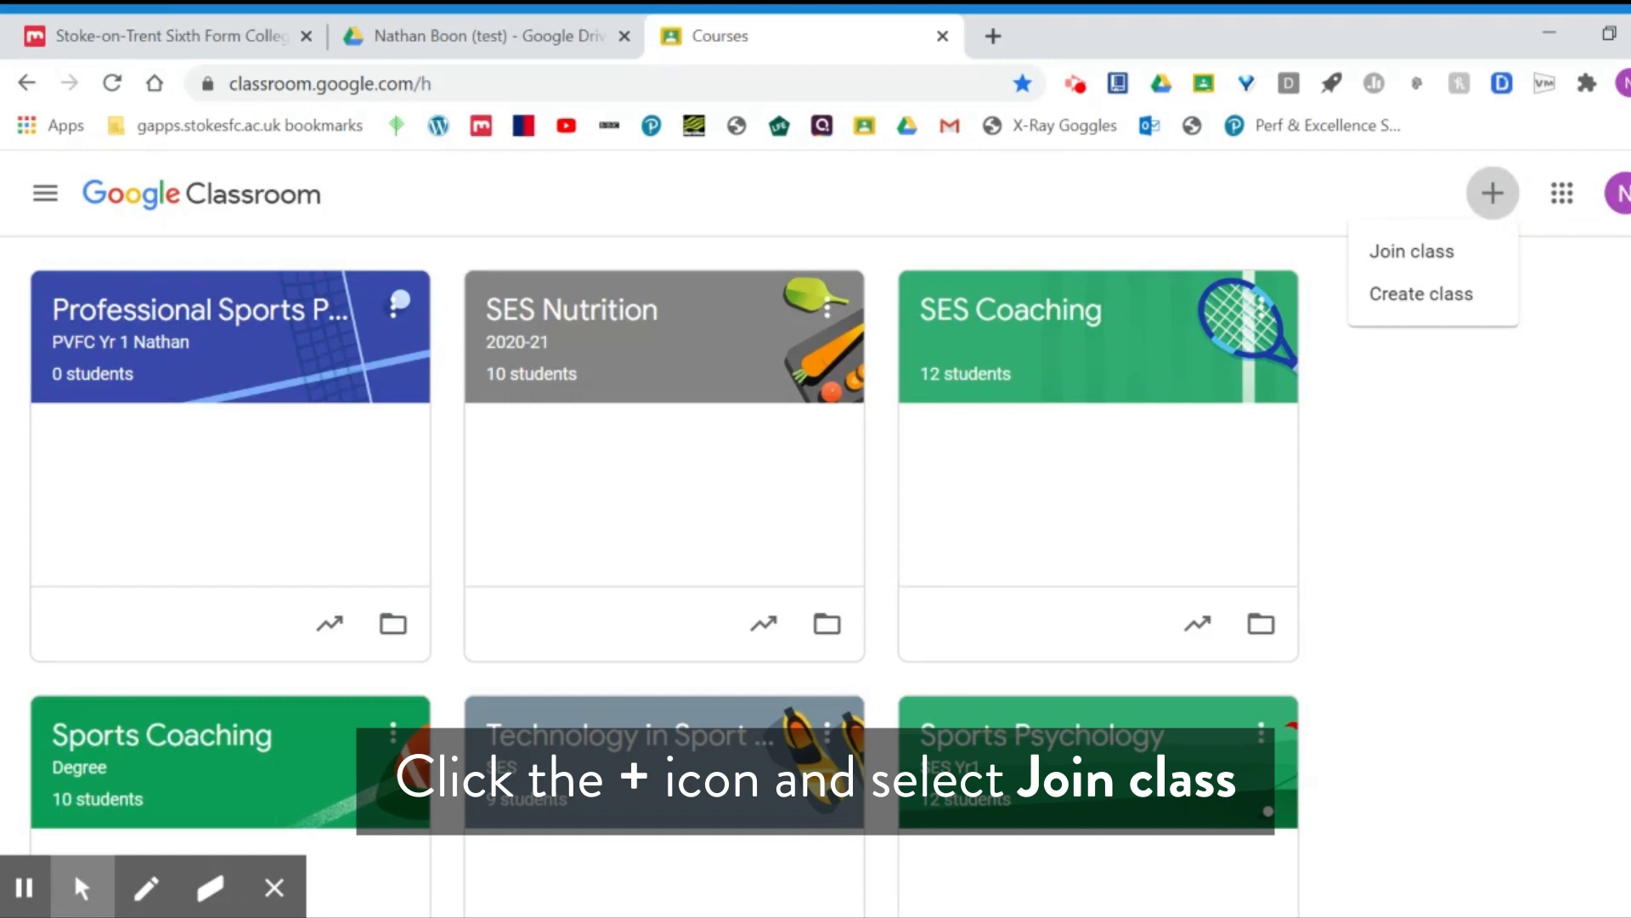
{"action": "left_click", "coordinate": [1402, 253]}
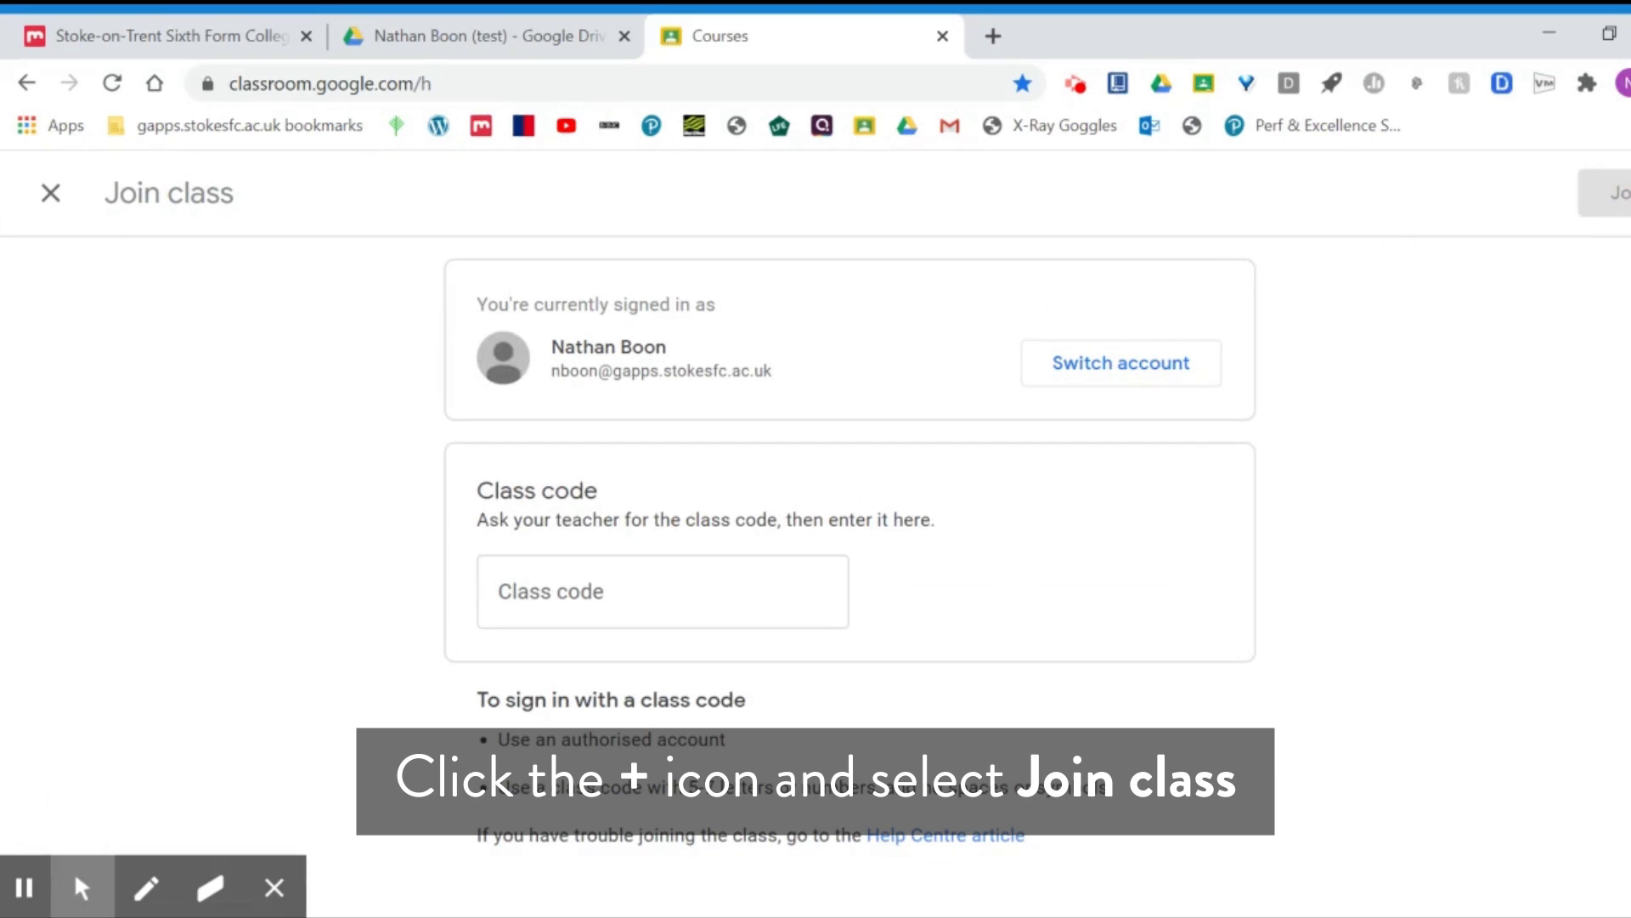
{"action": "left_click", "coordinate": [662, 592]}
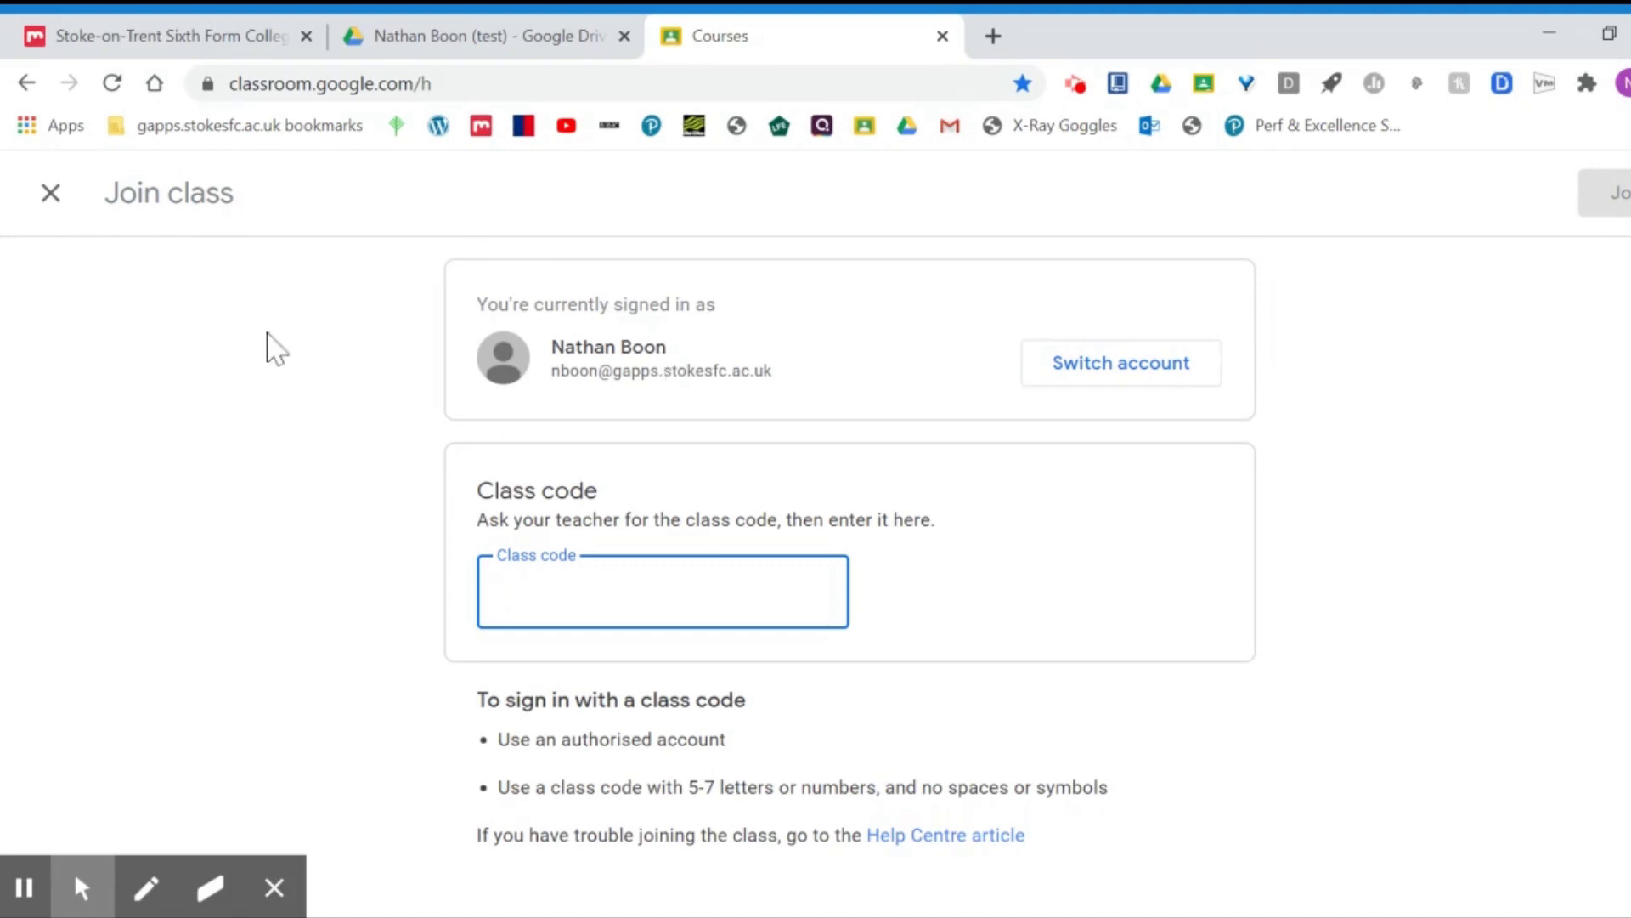
{"action": "left_click", "coordinate": [53, 198]}
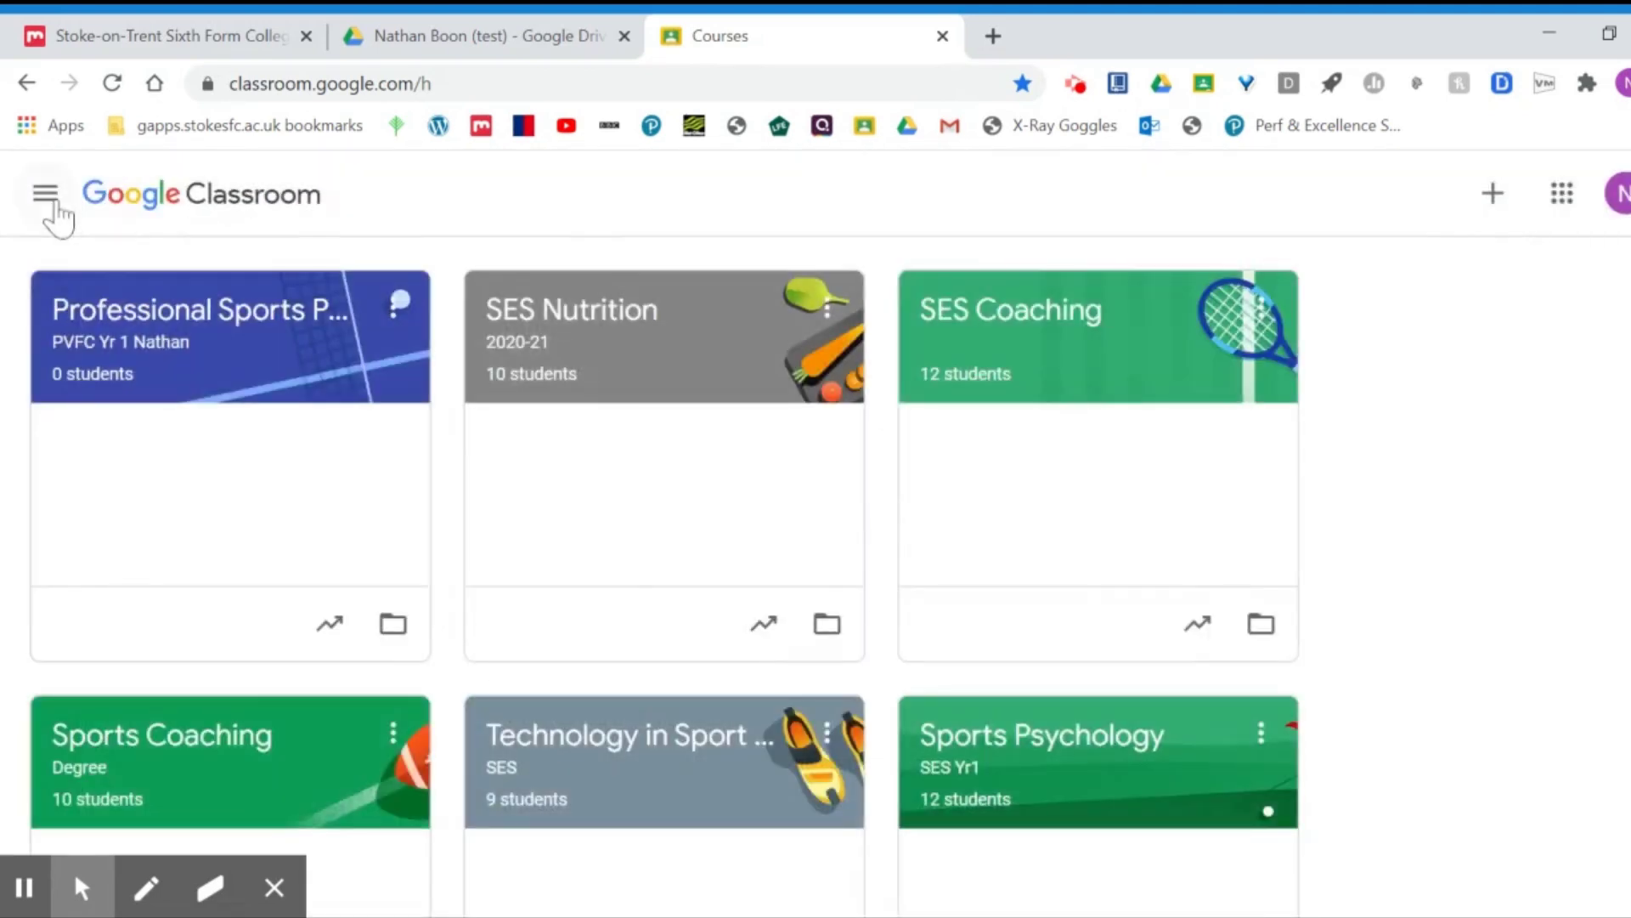
Step: Open the SES Nutrition class and show its Classwork page with the Key Documents topic
{"action": "left_click", "coordinate": [546, 309]}
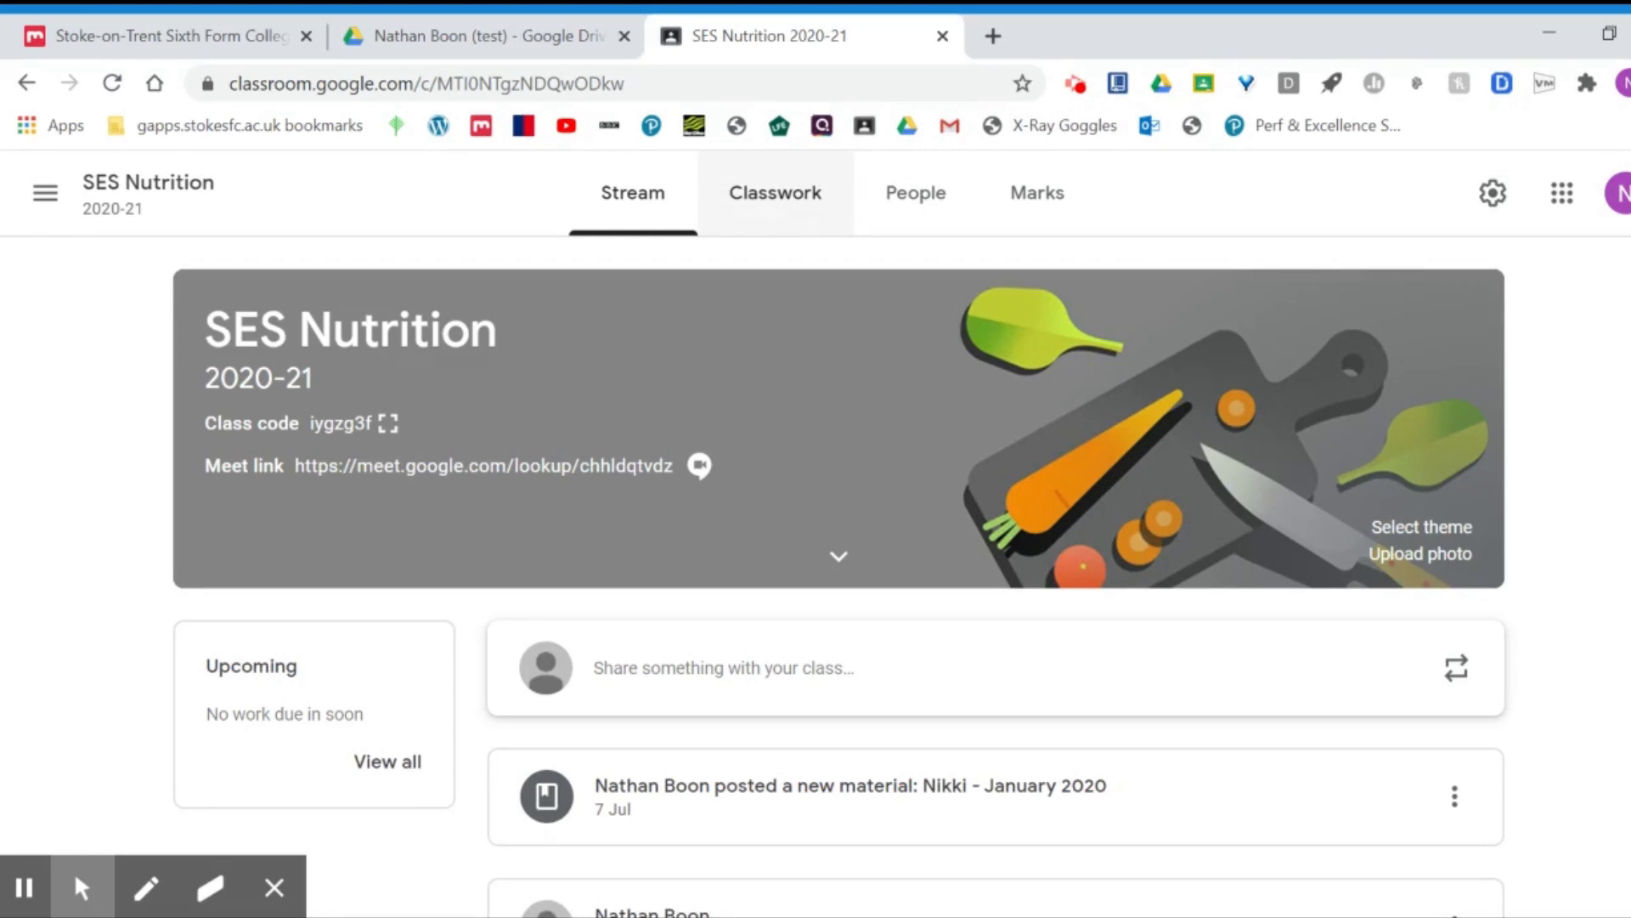
{"action": "left_click", "coordinate": [790, 196]}
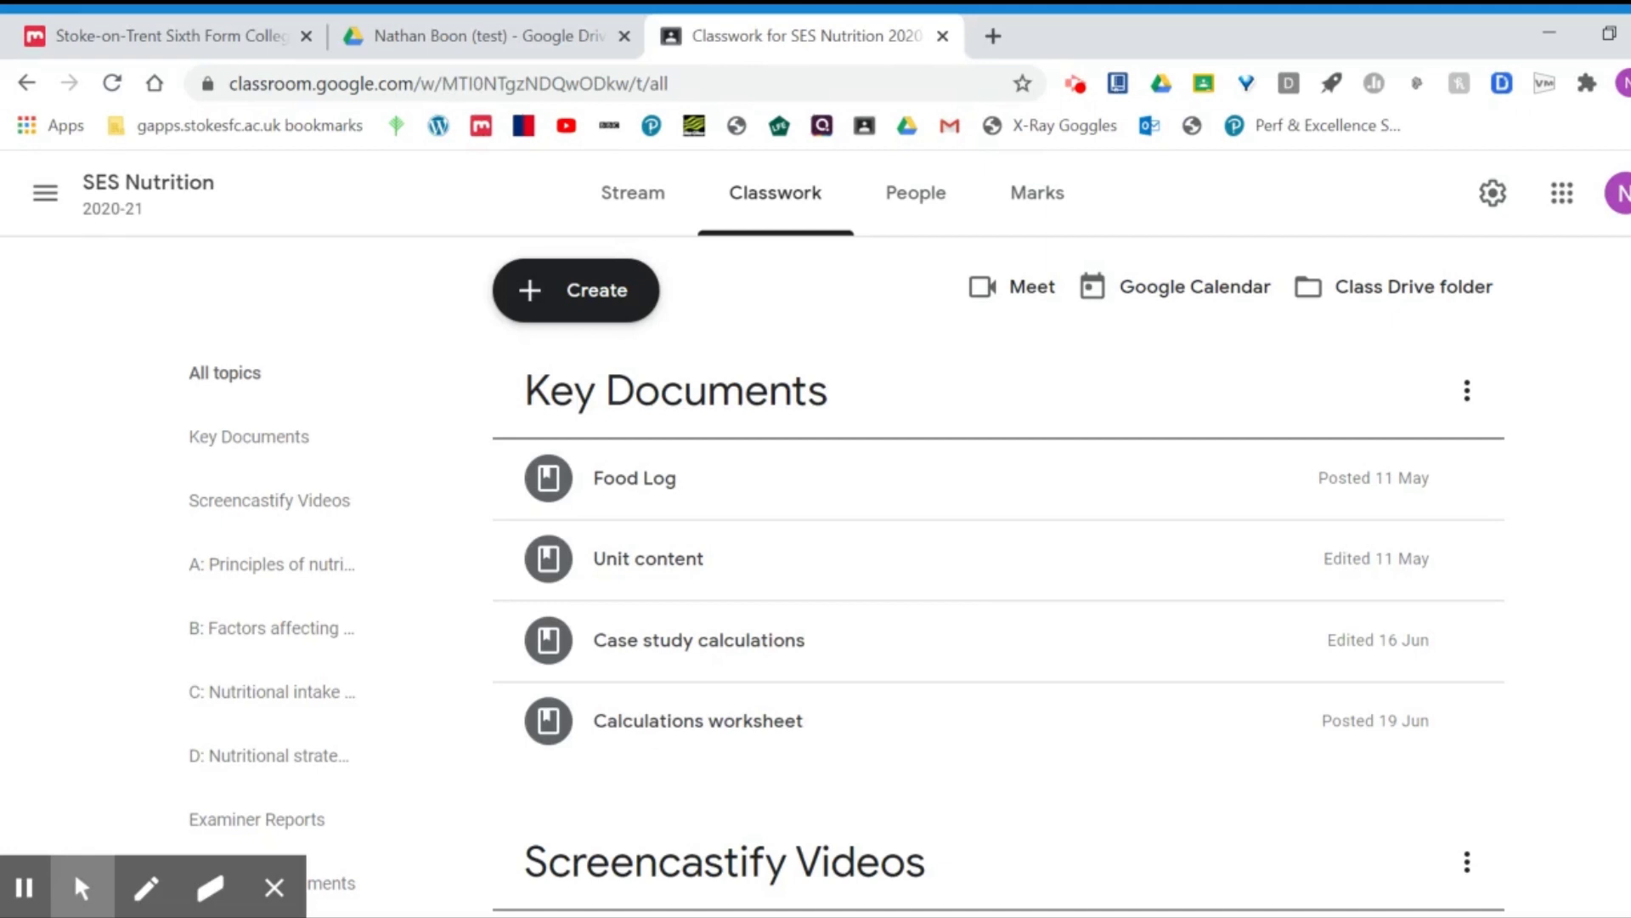
Step: Scroll to Sample Assessments, expand the case study's details, then return to the Drive test folder
{"action": "scroll", "coordinate": [999, 576], "scroll_direction": "down", "scroll_amount": 8}
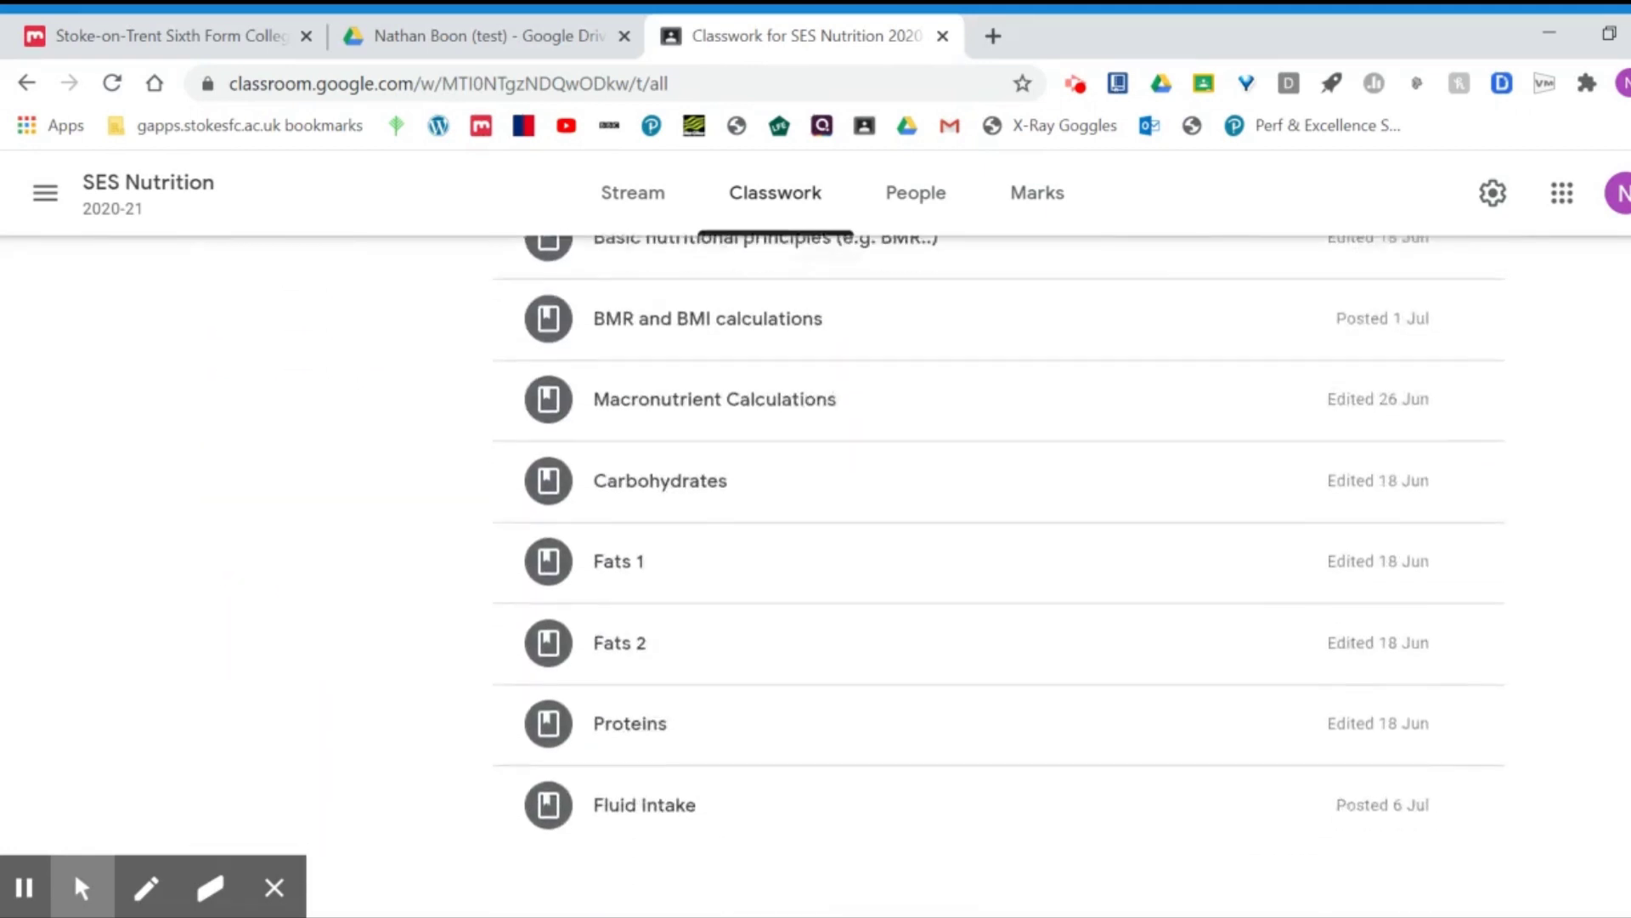
{"action": "scroll", "coordinate": [999, 576], "scroll_direction": "down", "scroll_amount": 7}
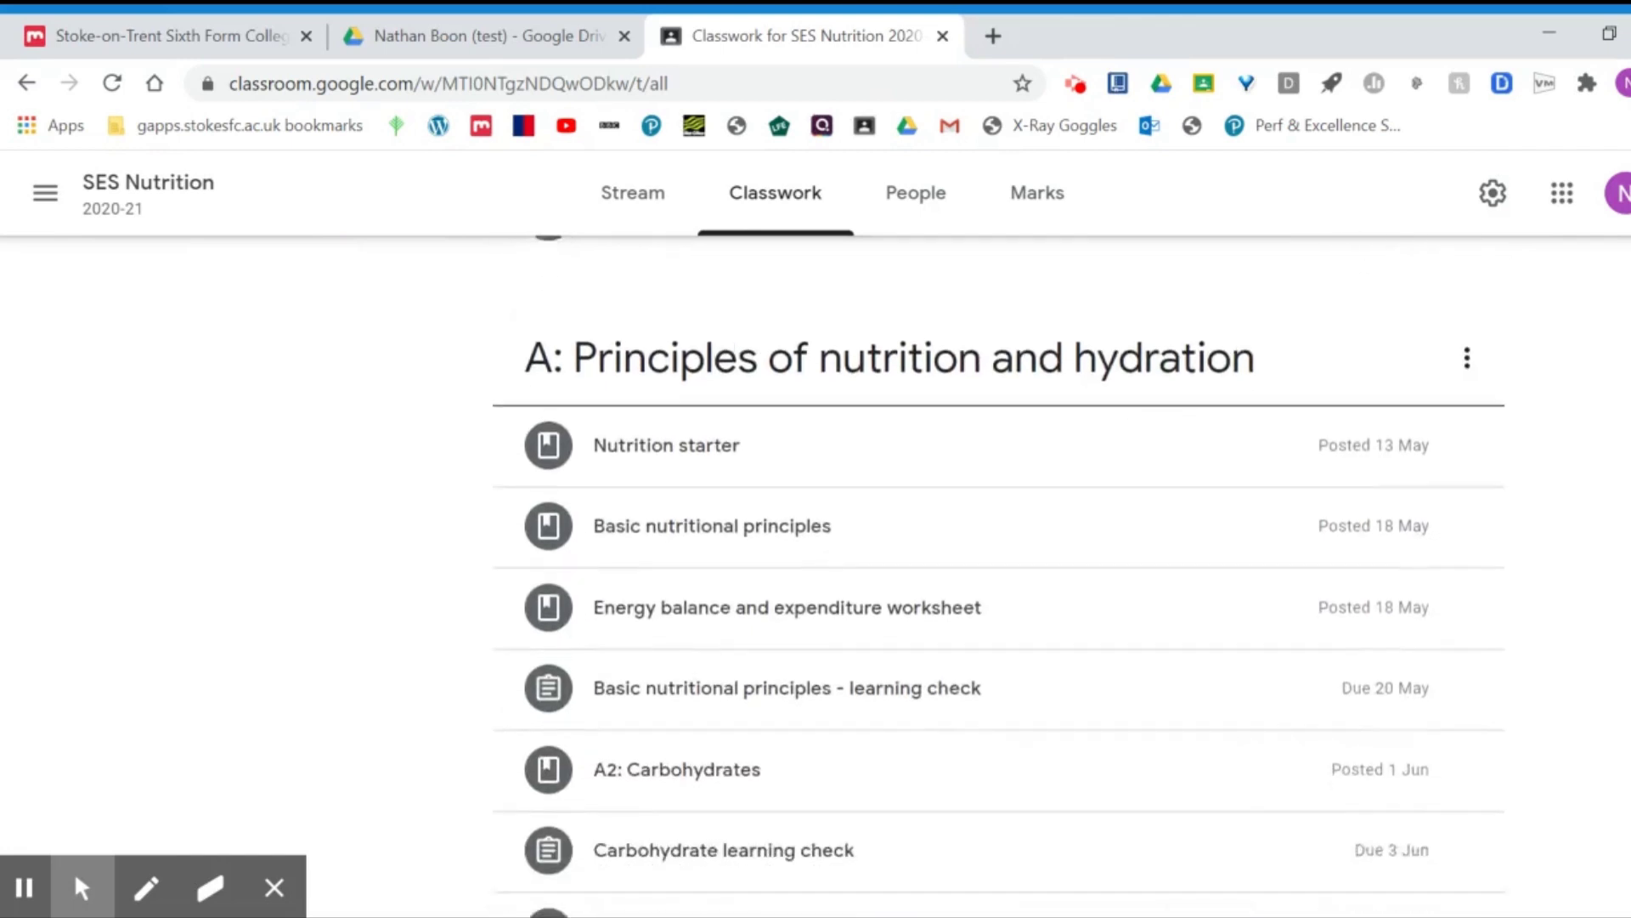
{"action": "scroll", "coordinate": [1000, 576], "scroll_direction": "down", "scroll_amount": 8}
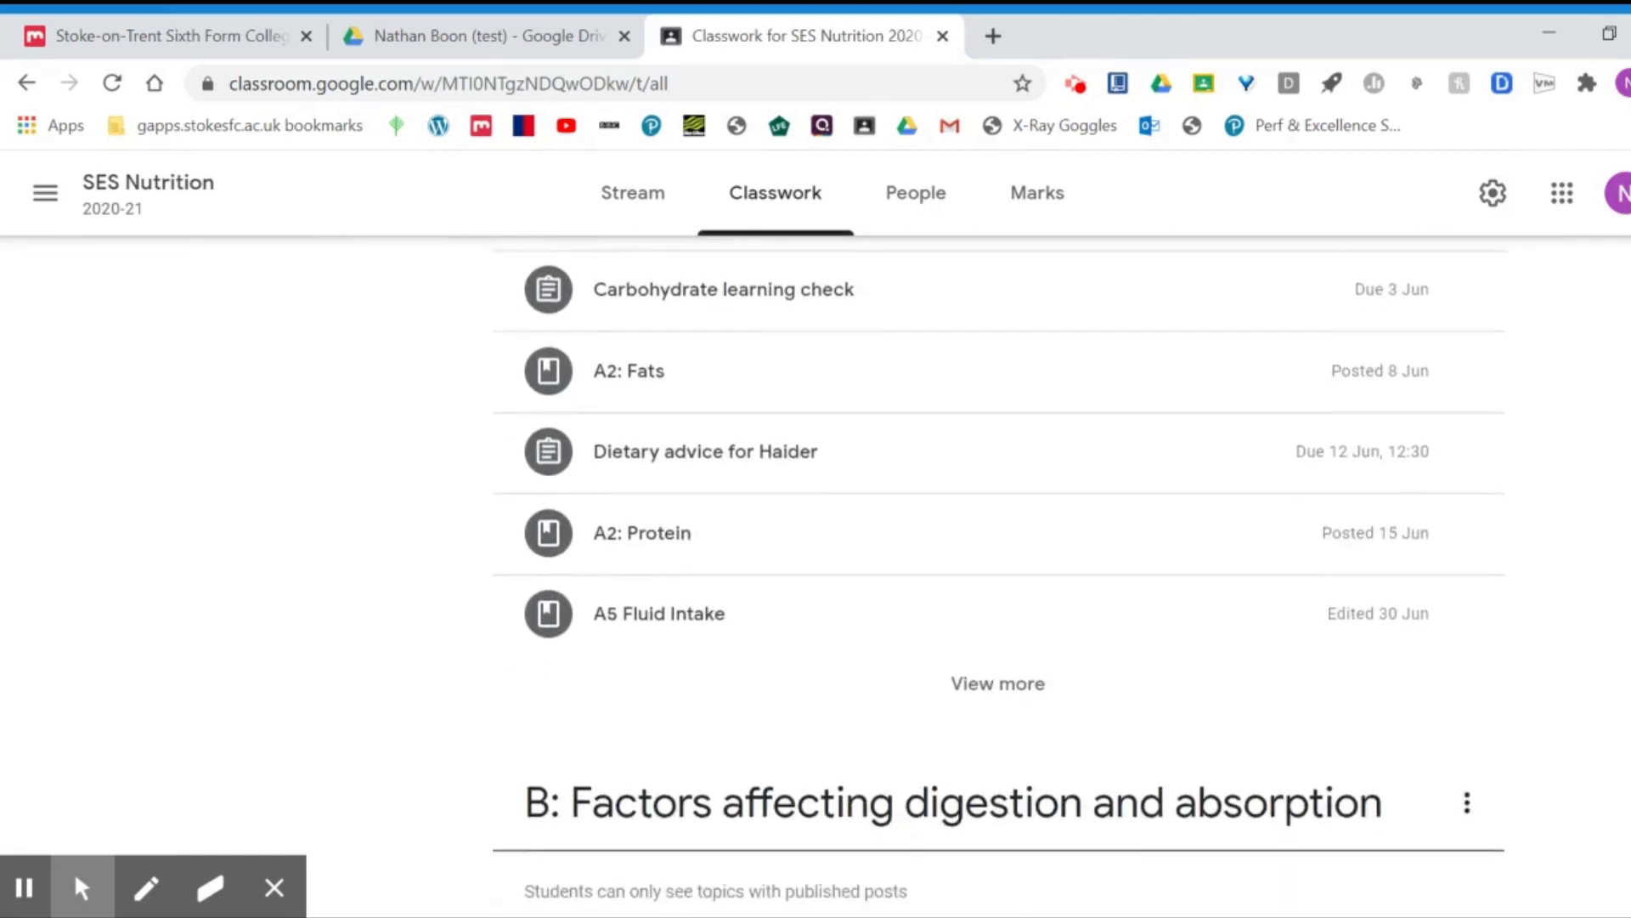
{"action": "scroll", "coordinate": [1000, 576], "scroll_direction": "down", "scroll_amount": 8}
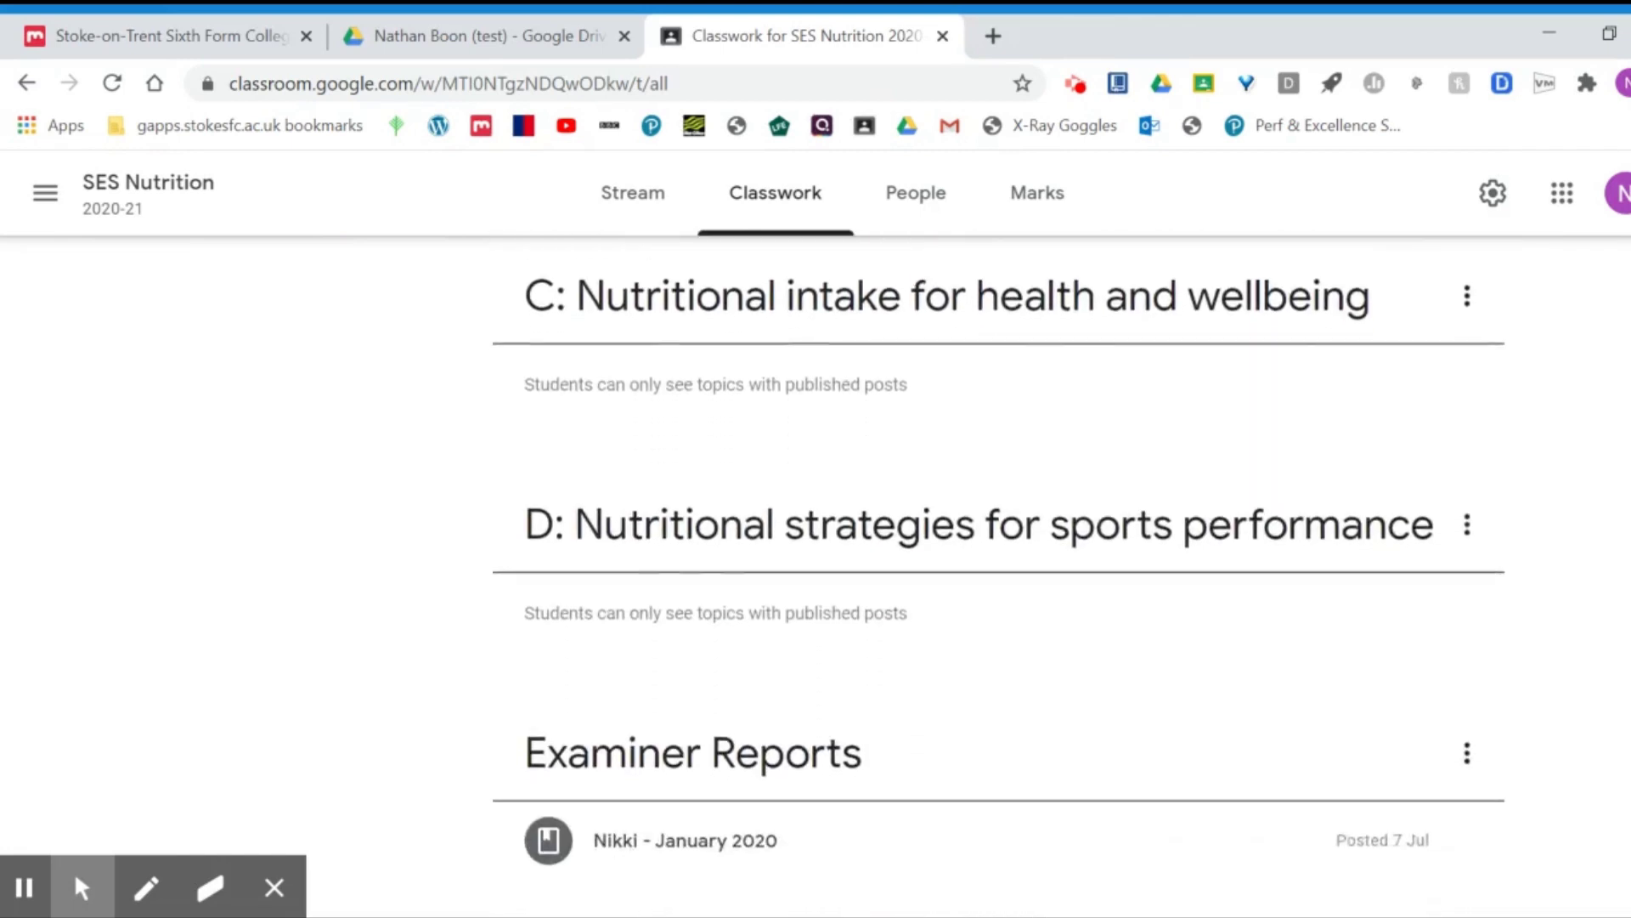
{"action": "scroll", "coordinate": [999, 576], "scroll_direction": "down", "scroll_amount": 4}
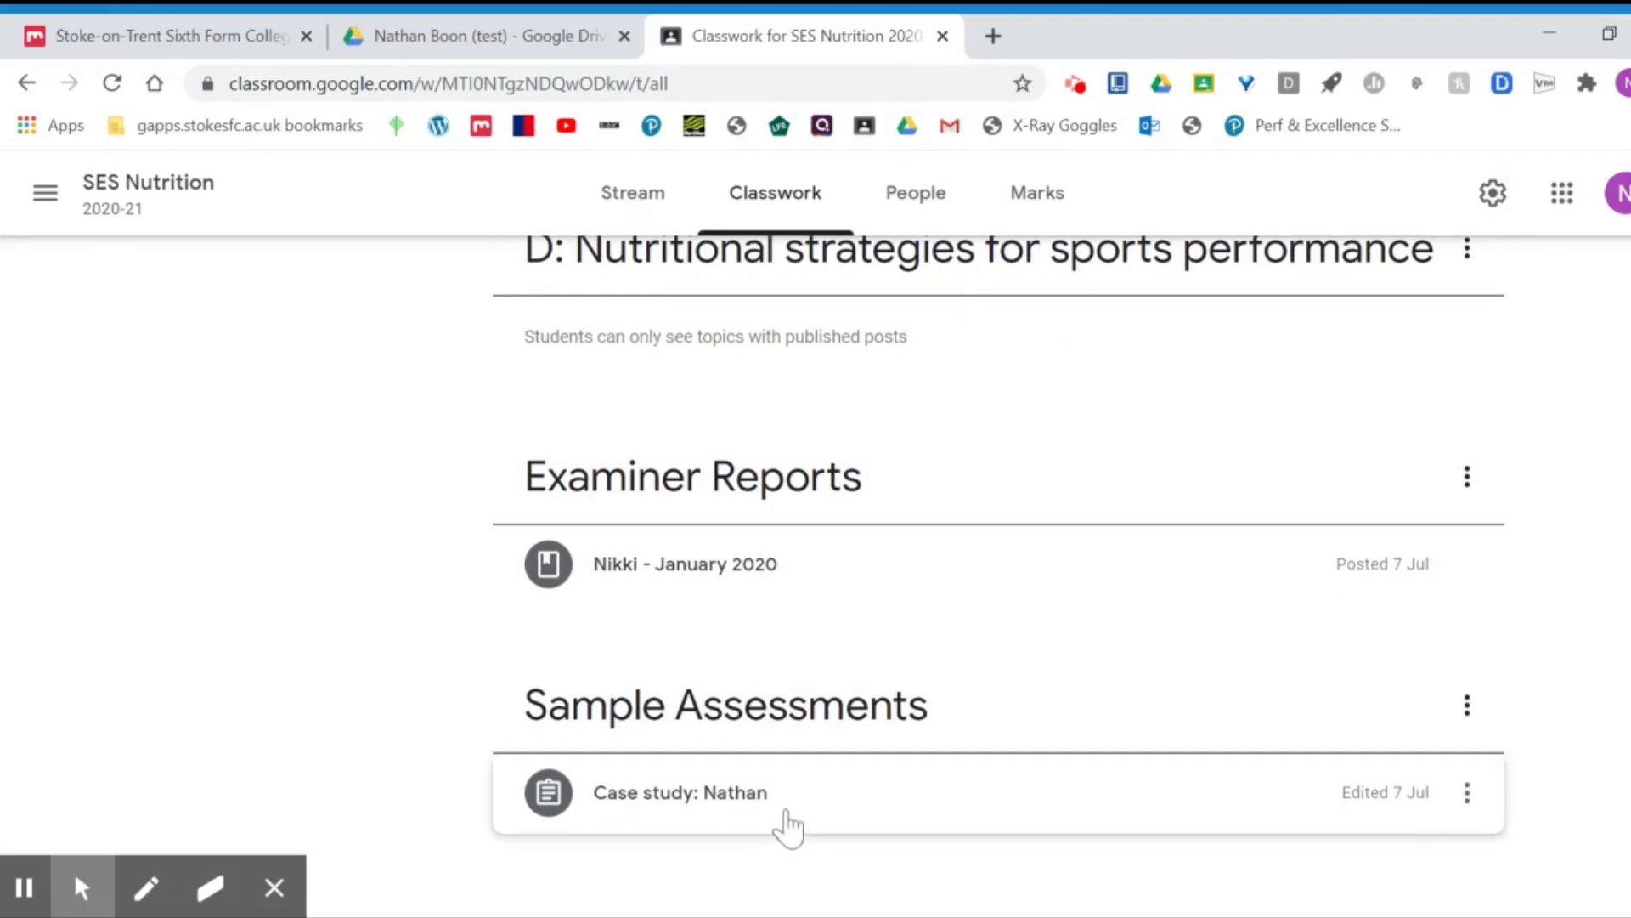
{"action": "left_click", "coordinate": [861, 805]}
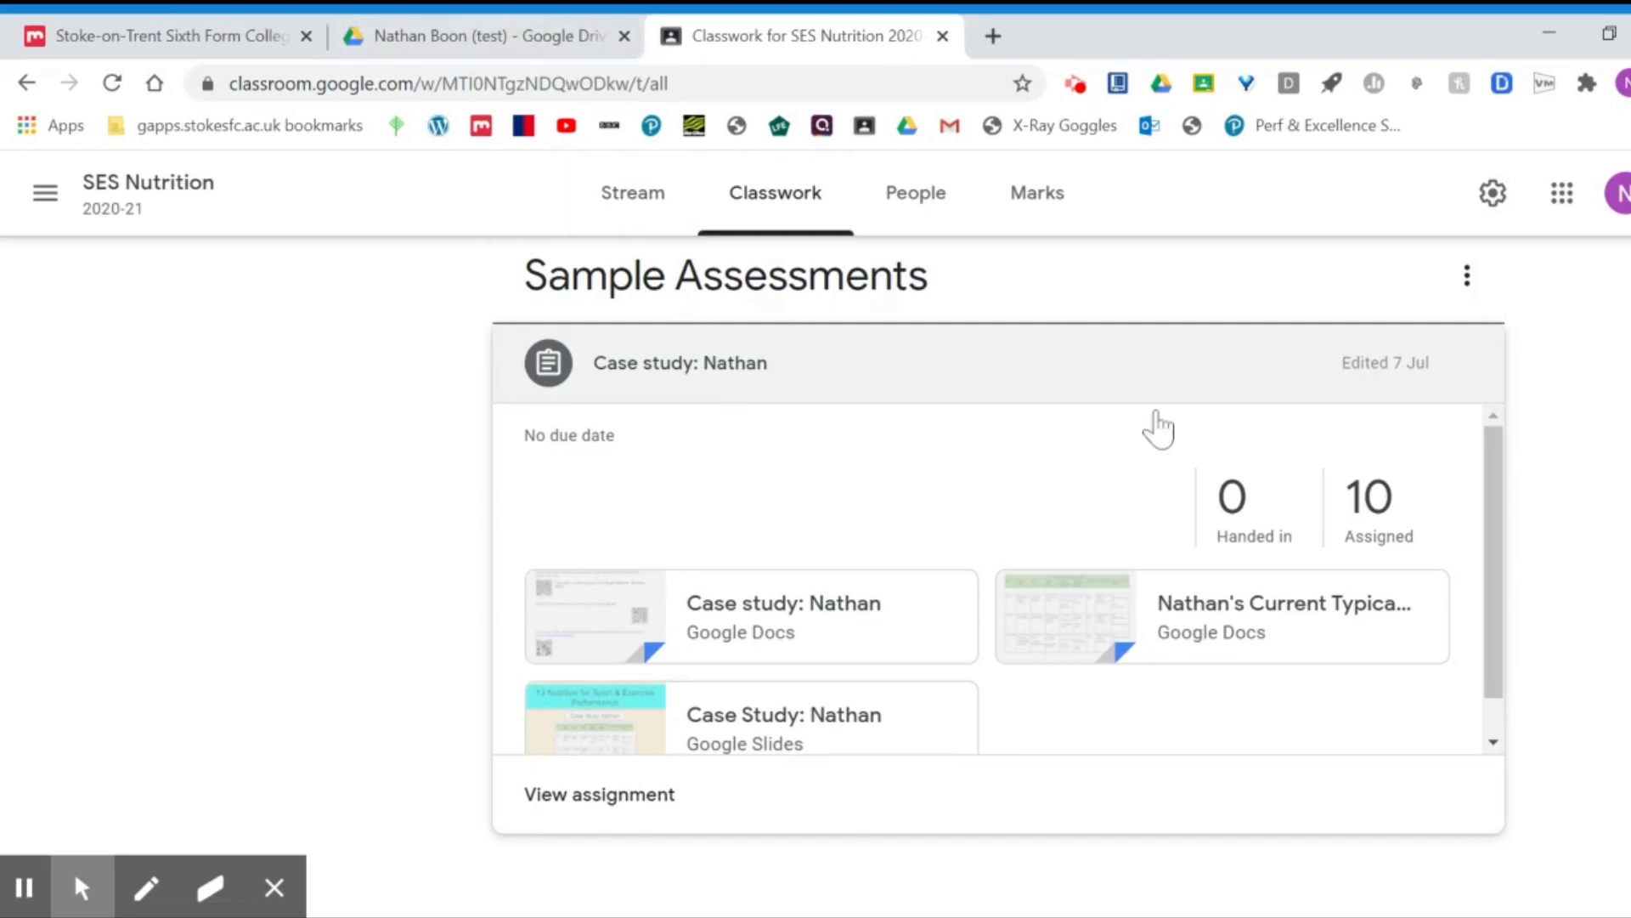
{"action": "left_click", "coordinate": [515, 45]}
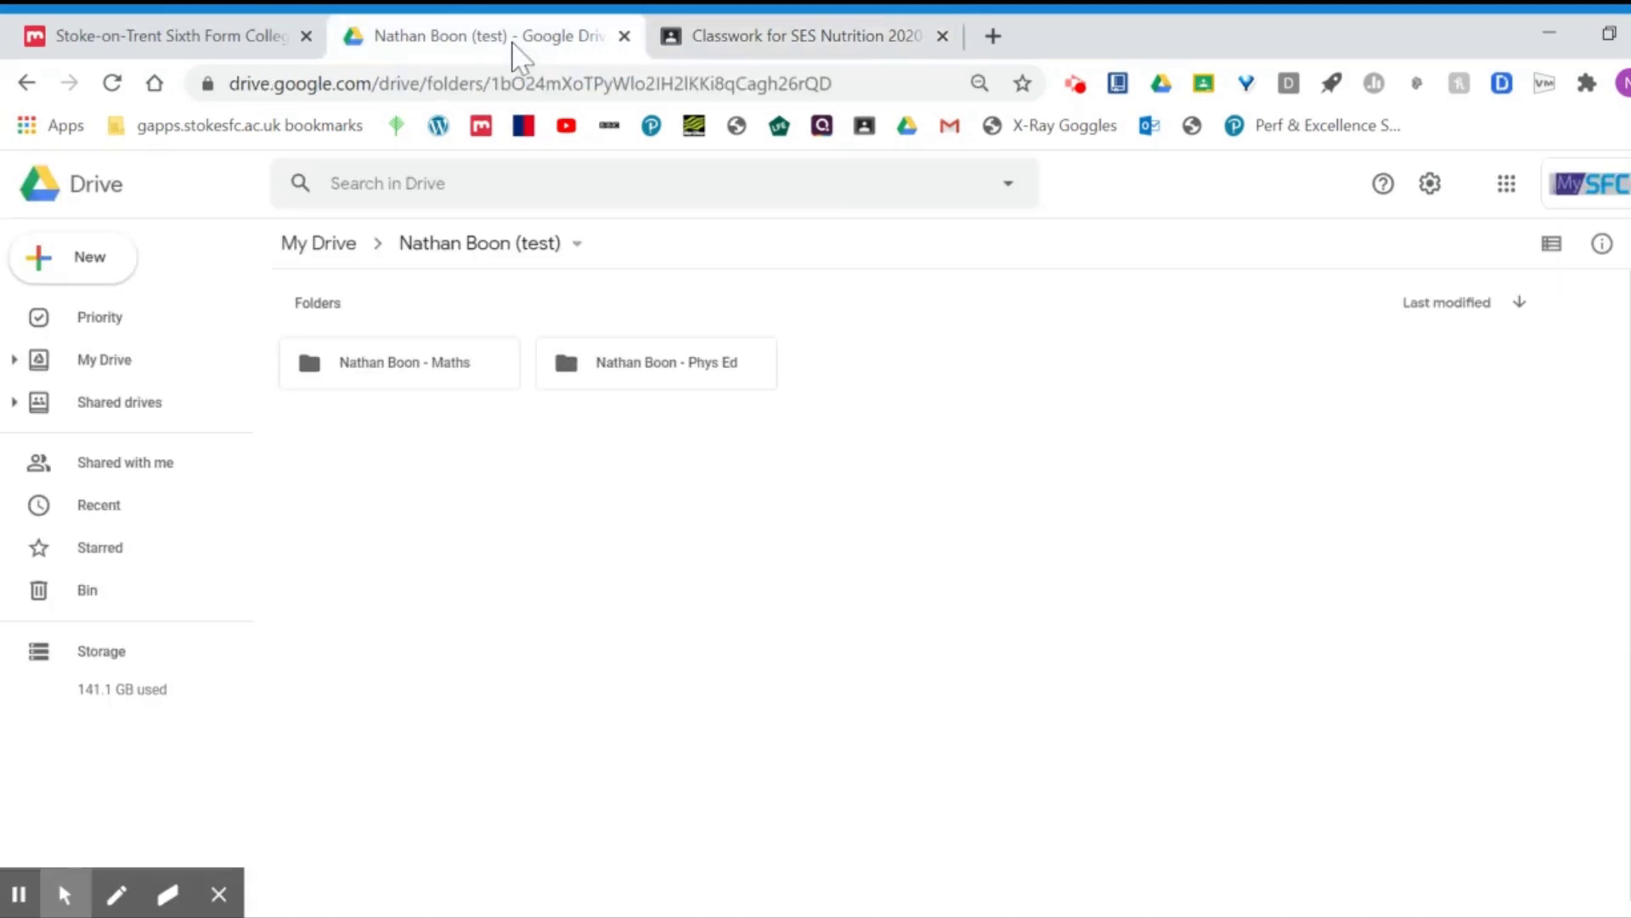